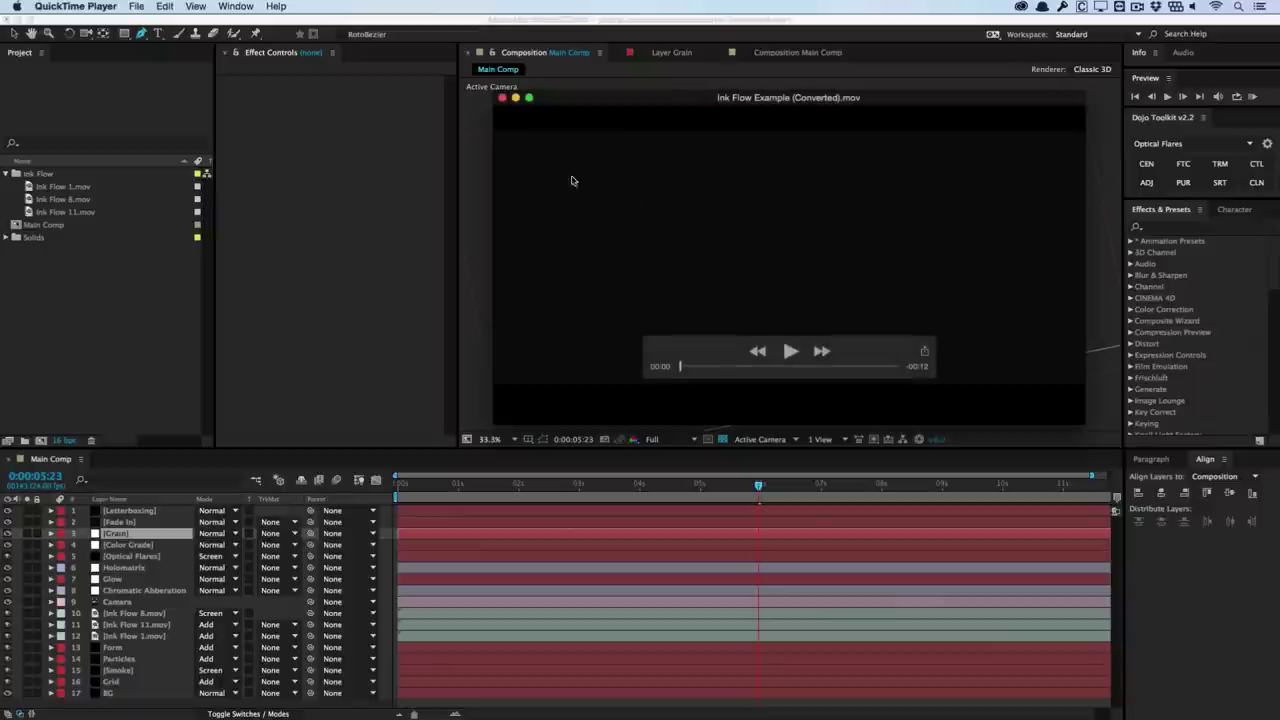
# Play and scrub back through the ink-flow example clip in QuickTime, then minimise its window.
pyautogui.click(790, 351)
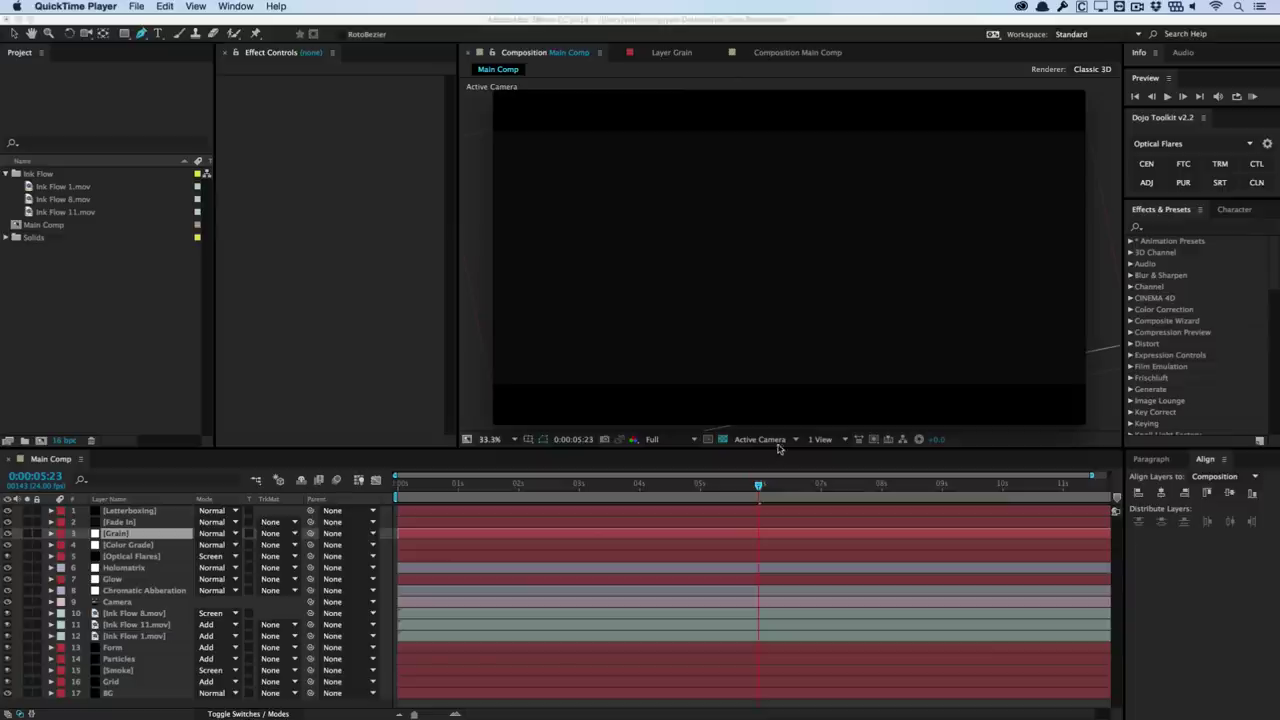
pyautogui.moveTo(781, 393)
pyautogui.moveTo(781, 369)
pyautogui.mouseDown()
pyautogui.moveTo(726, 368)
pyautogui.moveTo(866, 366)
pyautogui.mouseUp()
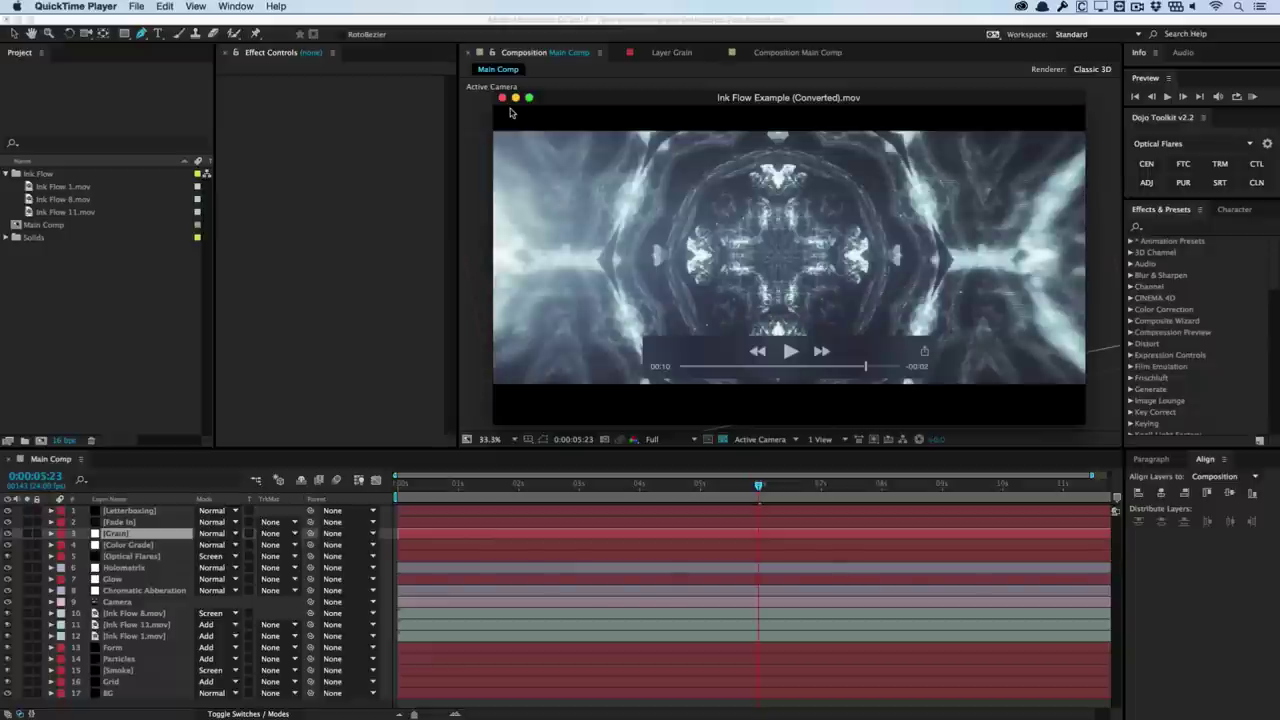
pyautogui.moveTo(515, 103)
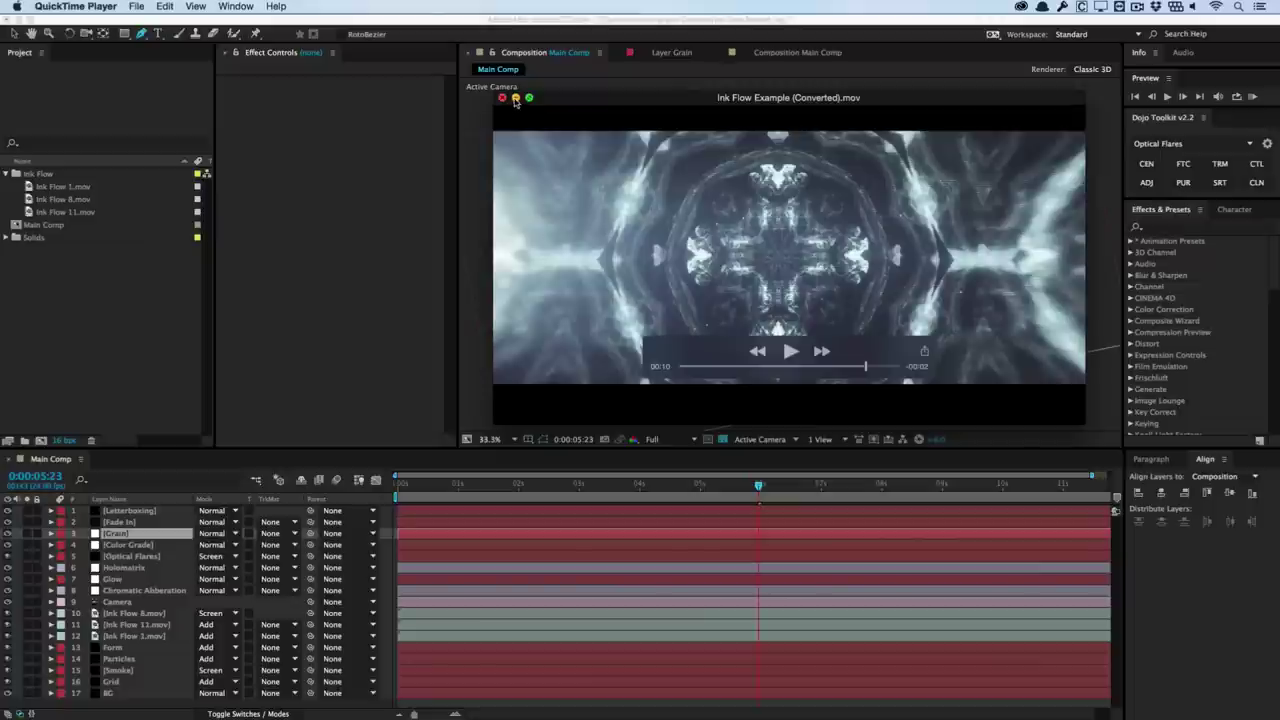
pyautogui.click(515, 98)
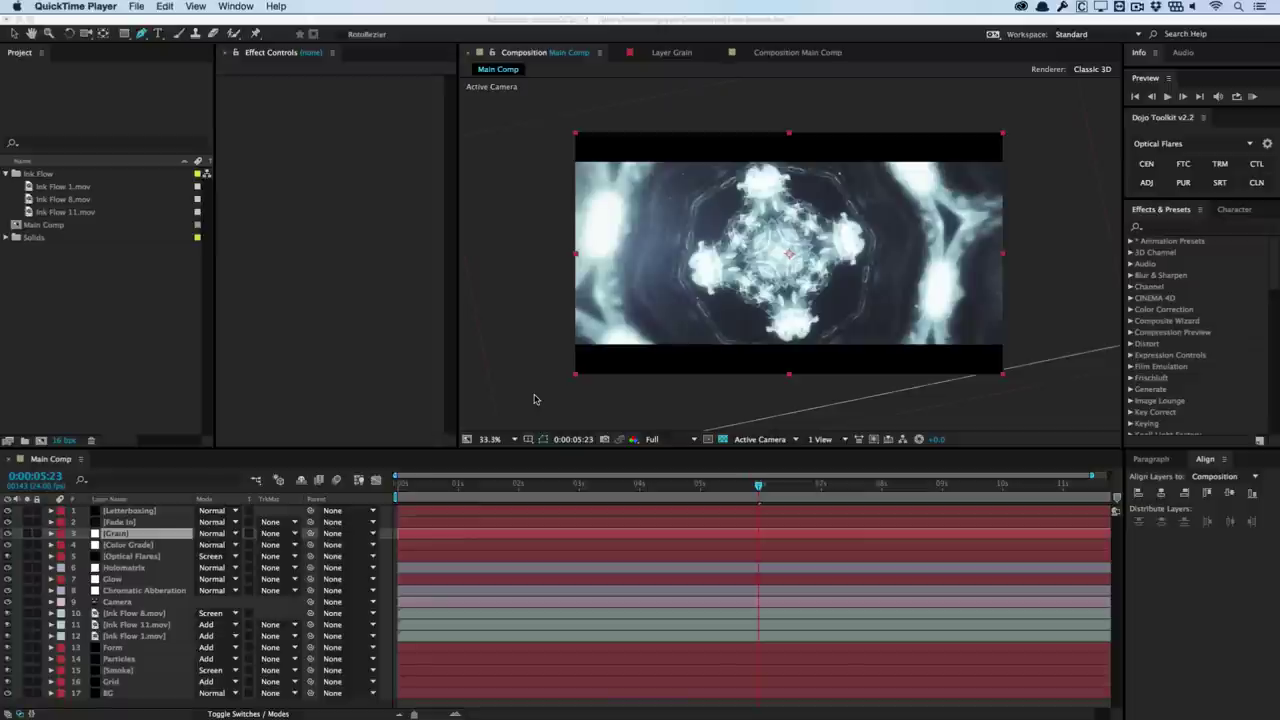
# Create a 1920×1080, 10-second composition named 'Tutorial Demo' from the Composition menu.
pyautogui.click(704, 359)
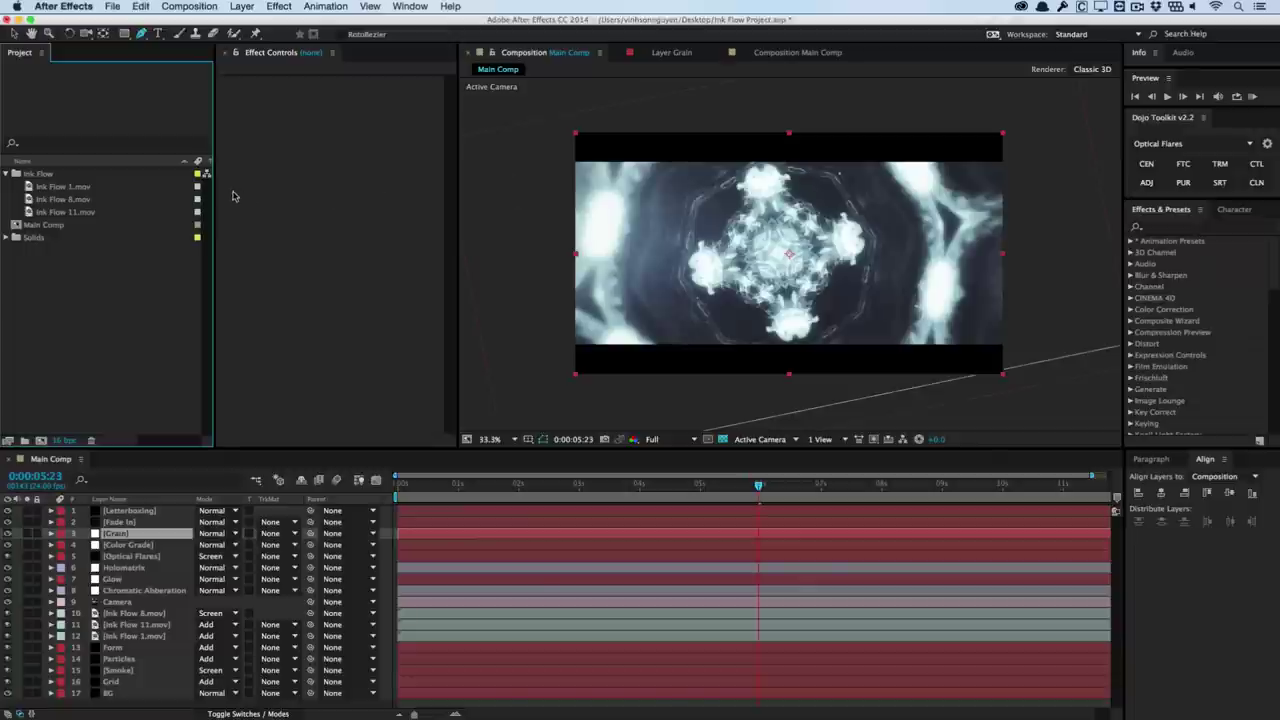
pyautogui.click(191, 7)
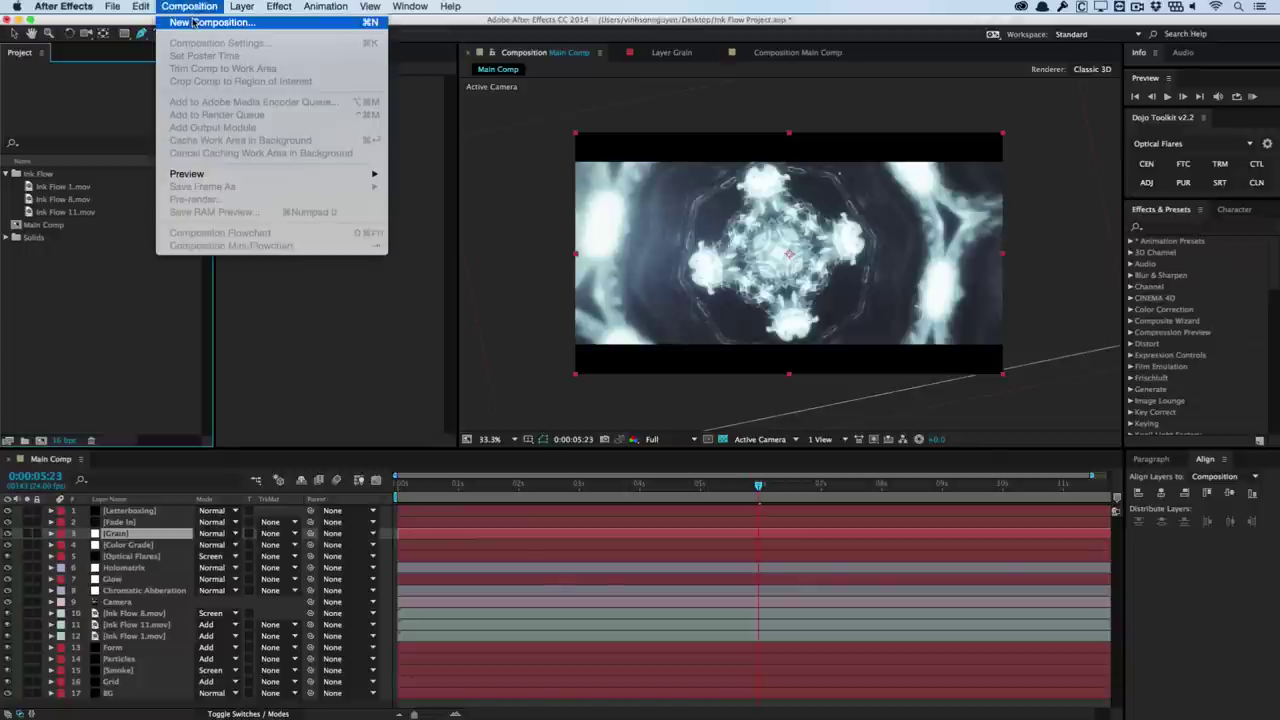
pyautogui.click(195, 22)
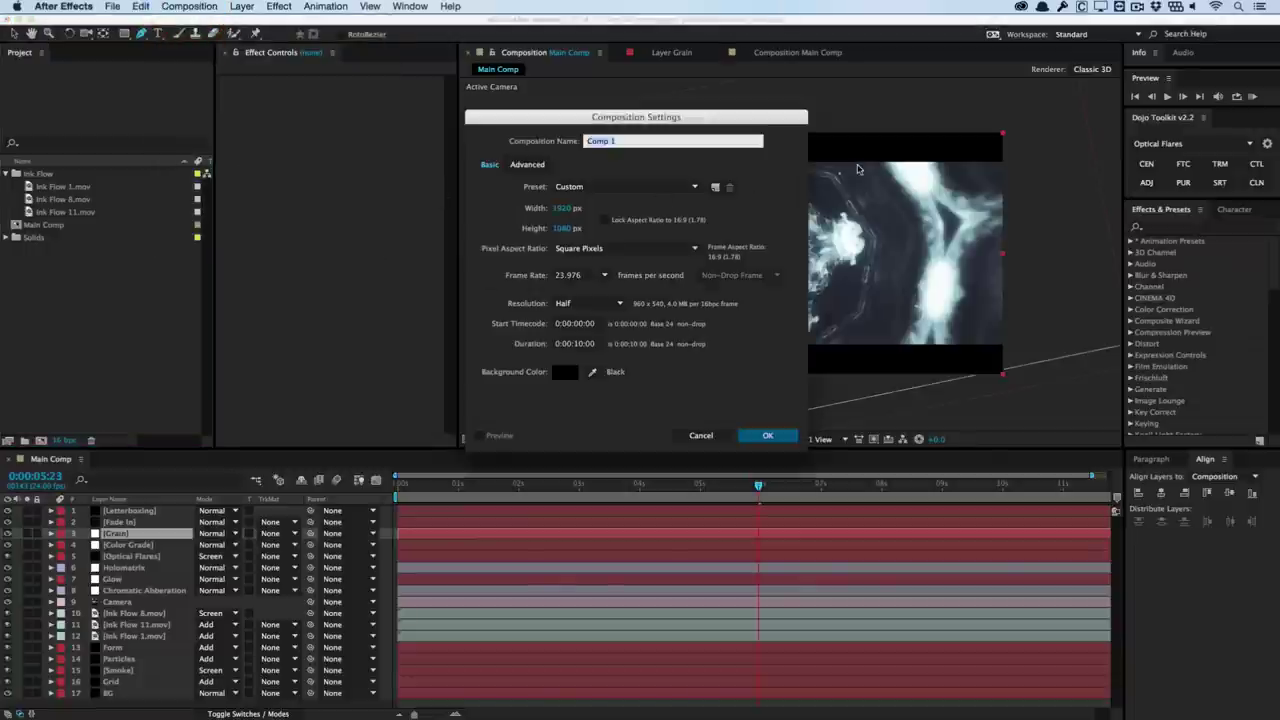
pyautogui.moveTo(774, 120); pyautogui.dragTo(821, 95)
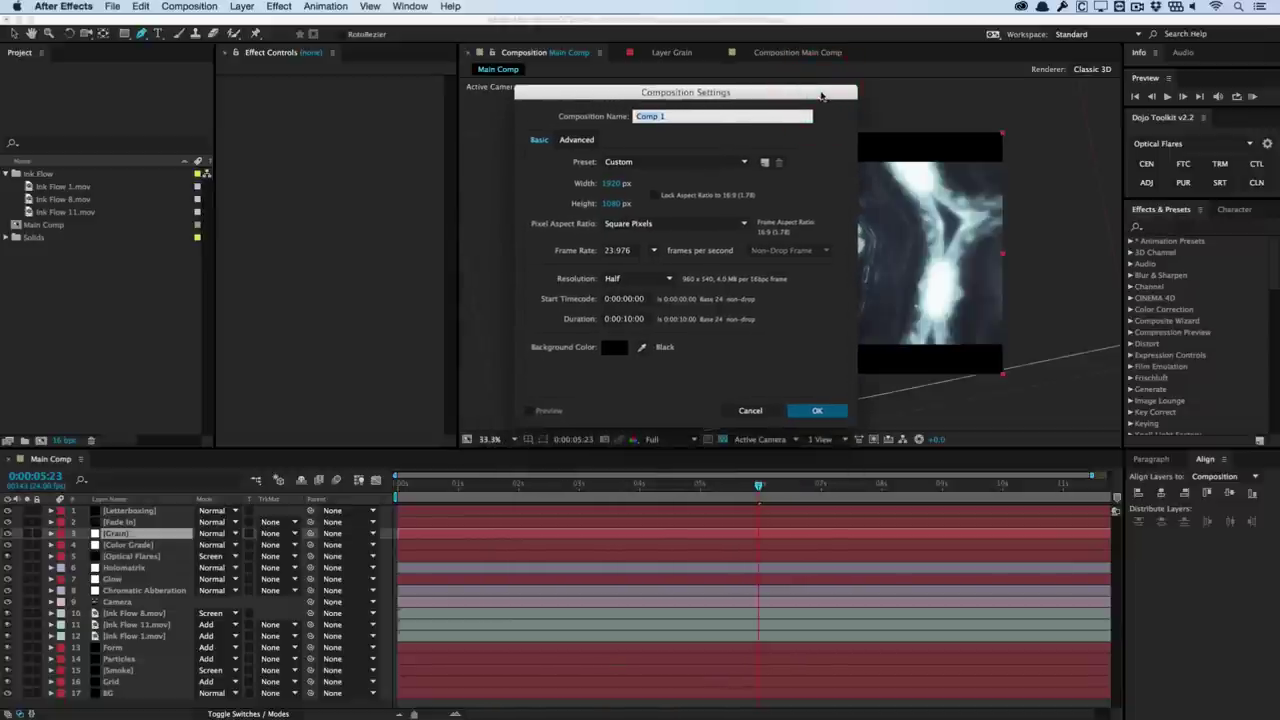
pyautogui.write('Tutorial Demo')
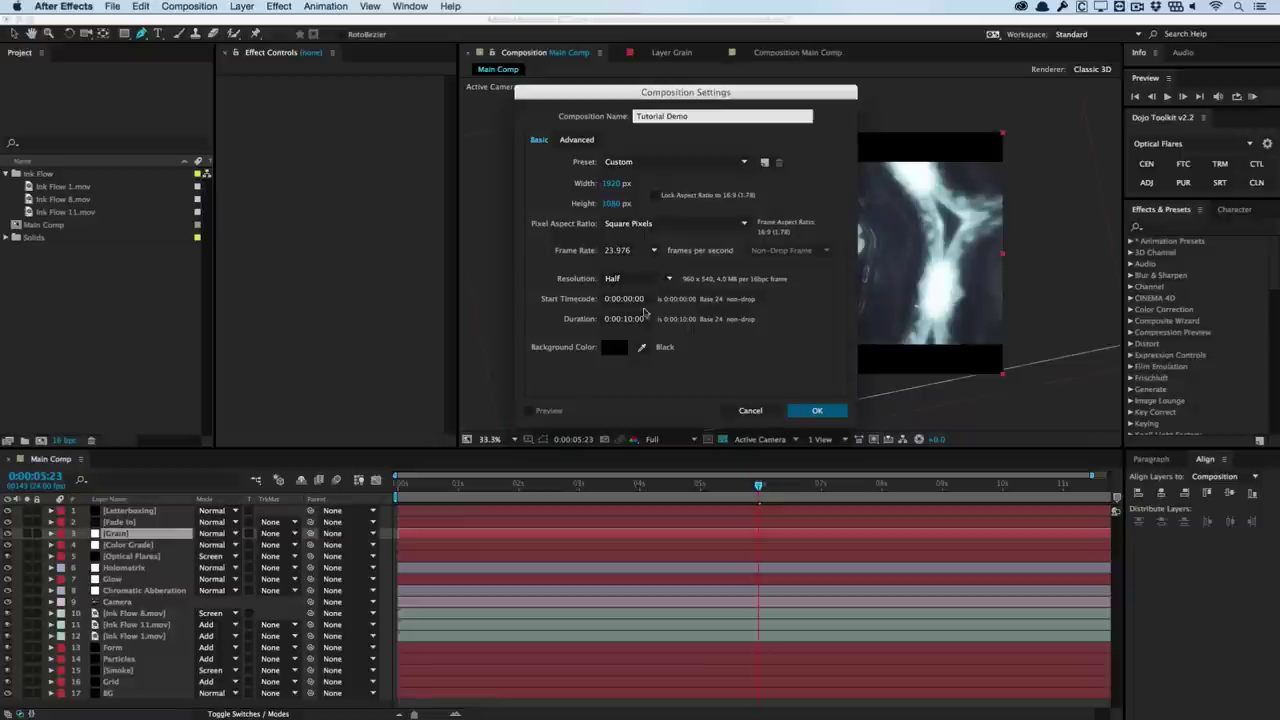
pyautogui.click(806, 411)
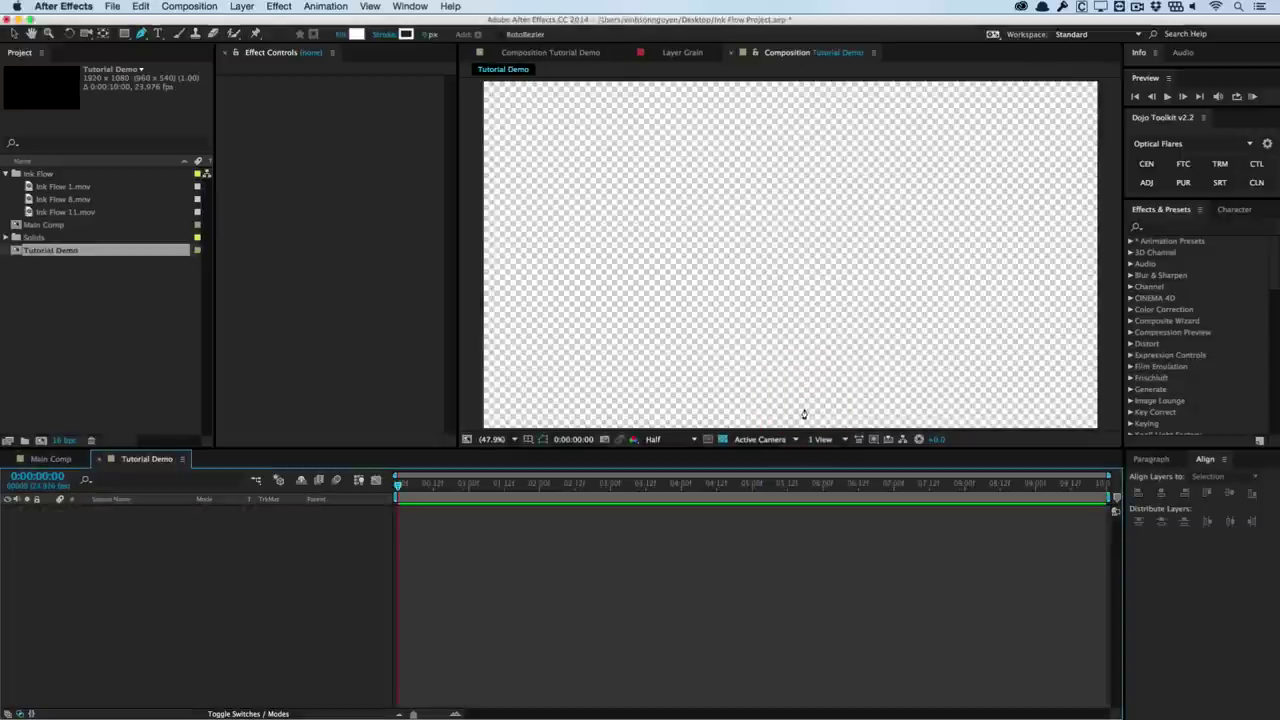
# Create a 1920 × 1080 solid named 'BG' with Cmd+Y.
pyautogui.press('super+y')
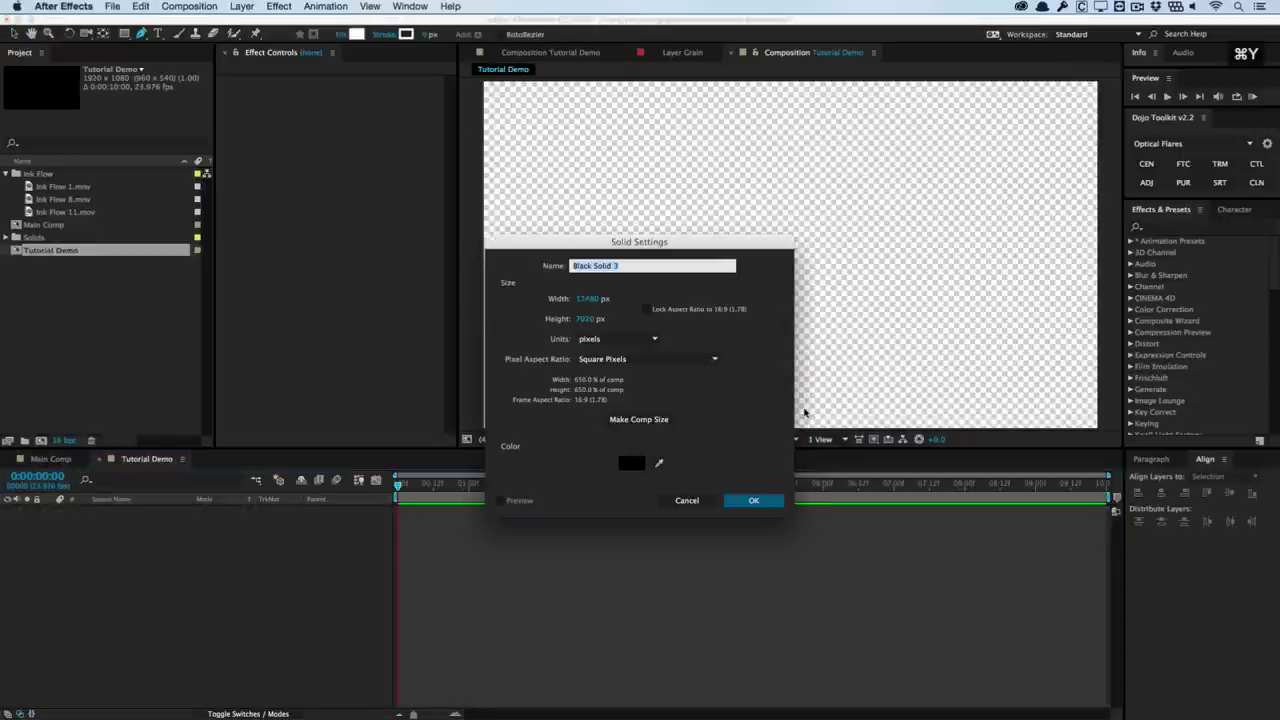
pyautogui.write('BG')
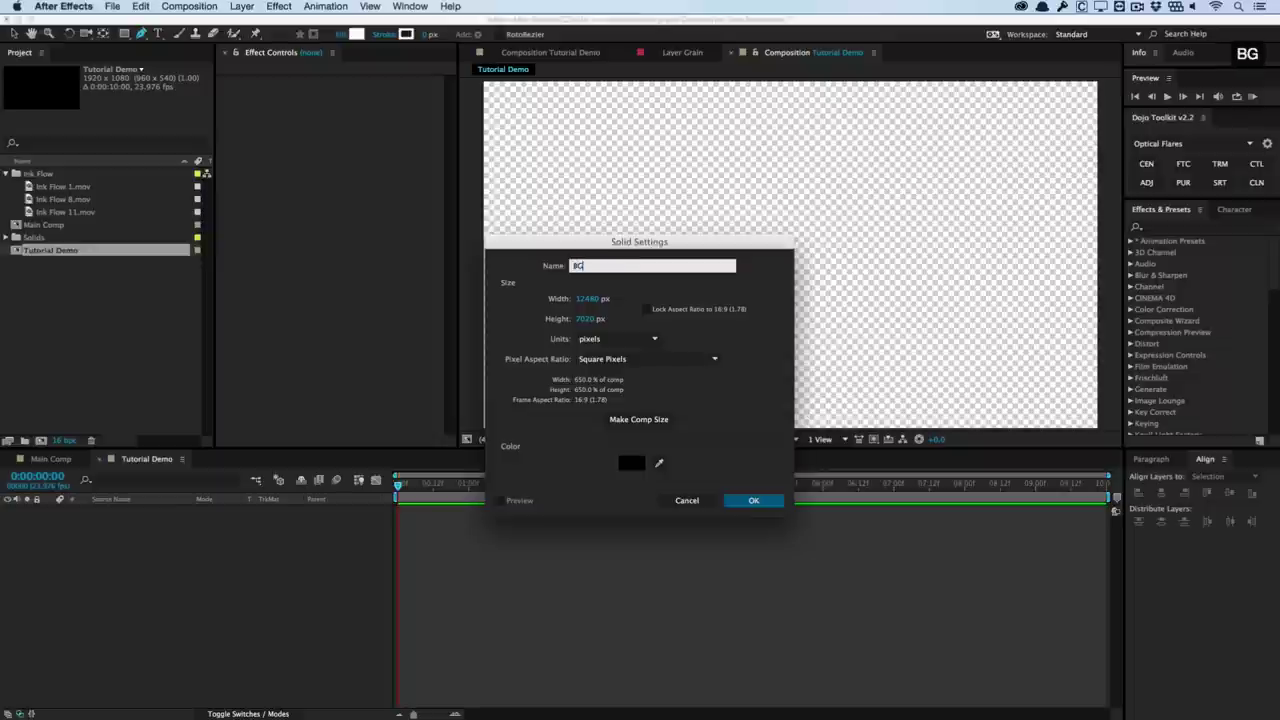
pyautogui.click(587, 300)
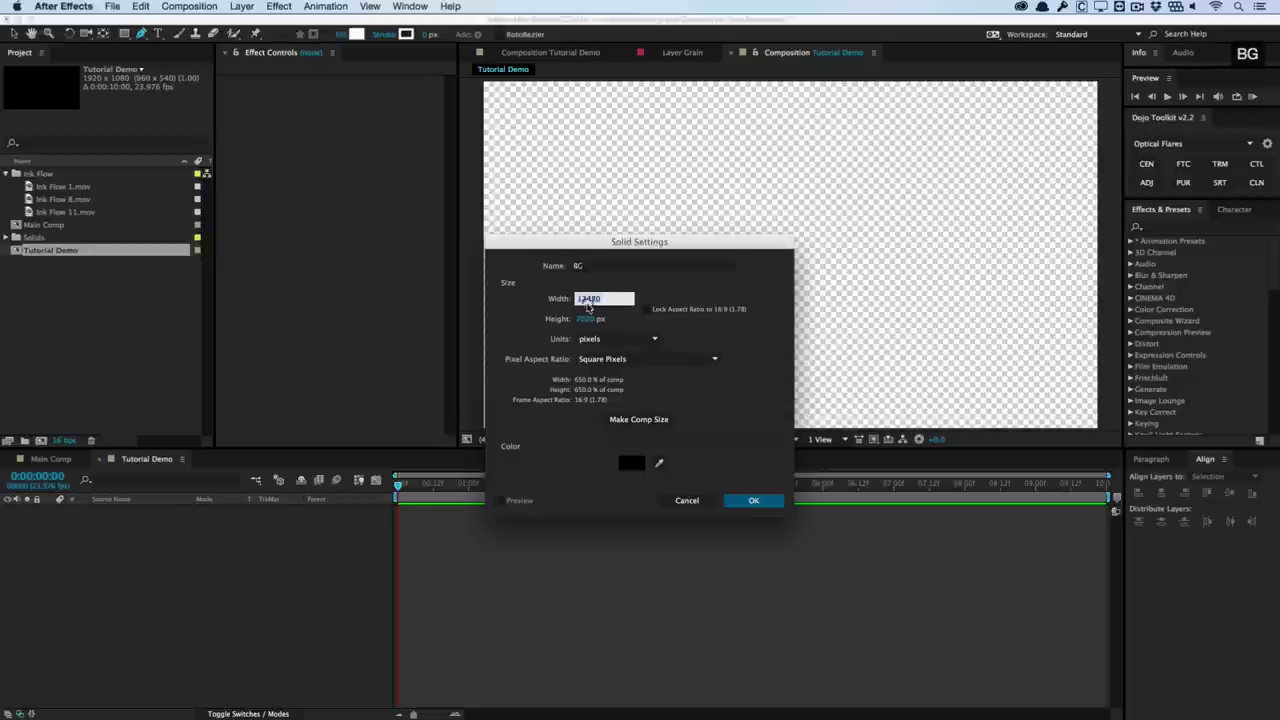
pyautogui.write('1920')
pyautogui.press('Tab')
pyautogui.write('1080')
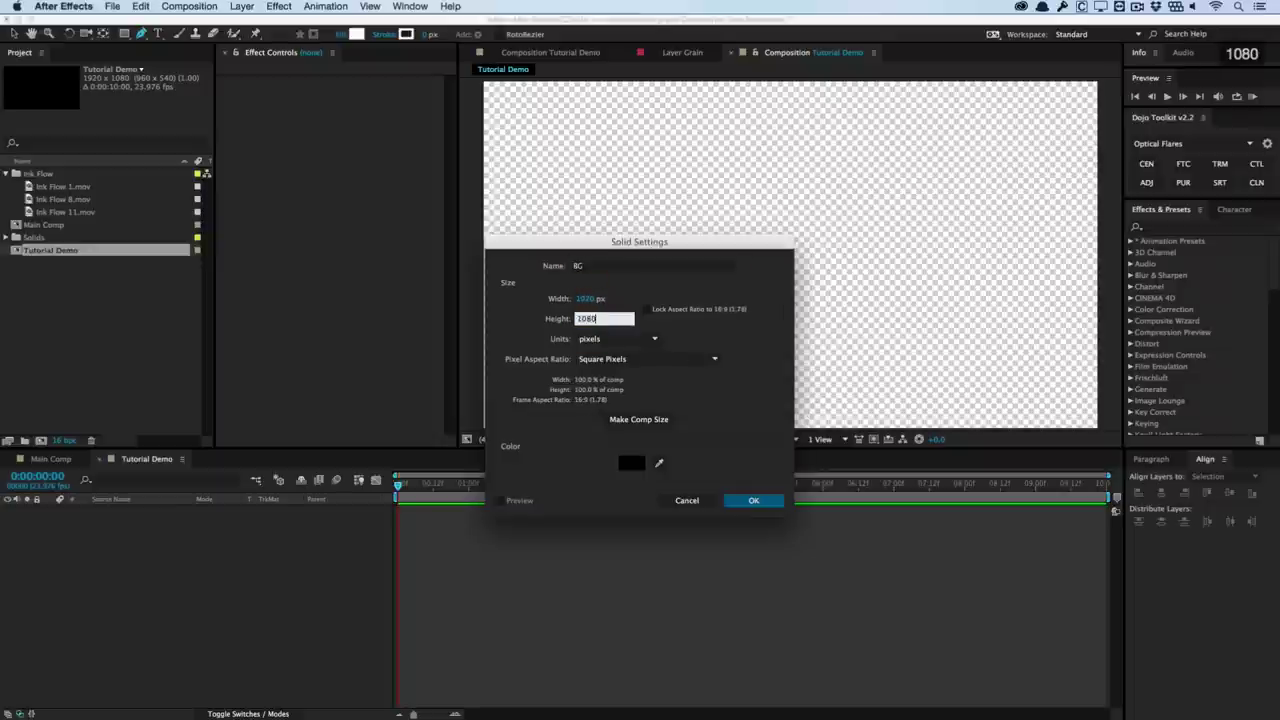
pyautogui.click(755, 500)
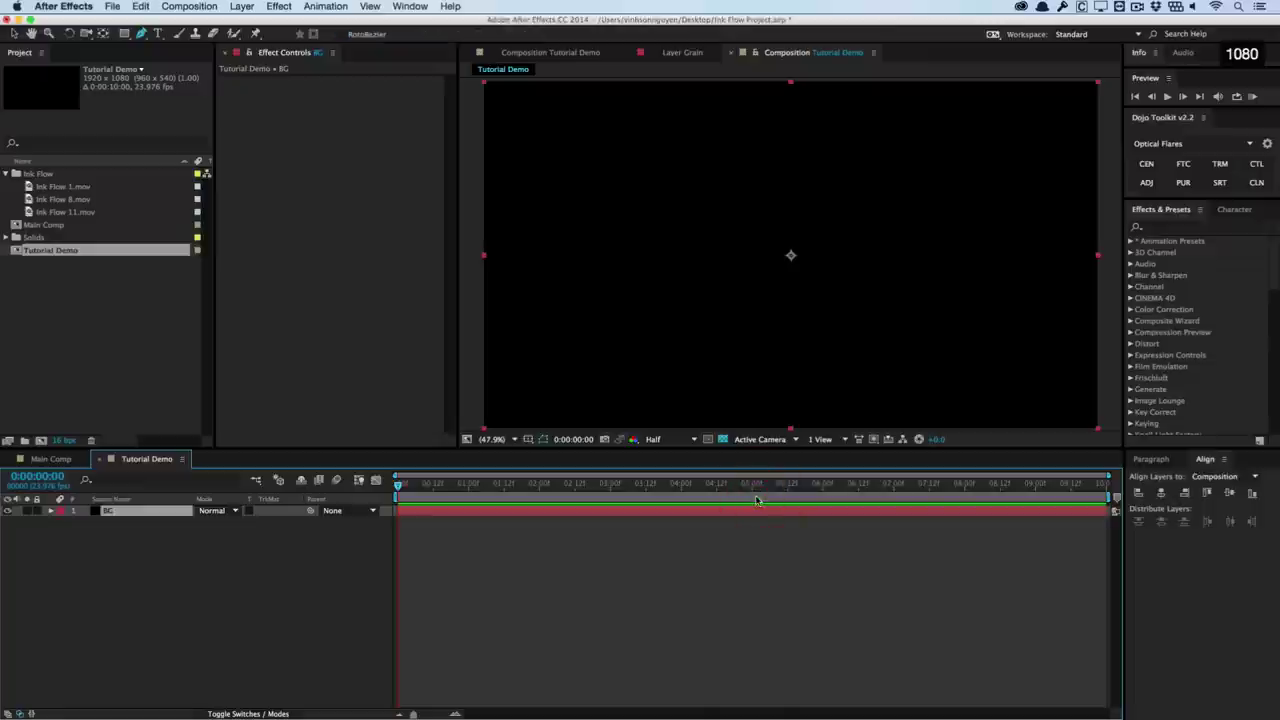
# Apply Effect > Generate > 4-Color Gradient to the BG layer.
pyautogui.press('v')
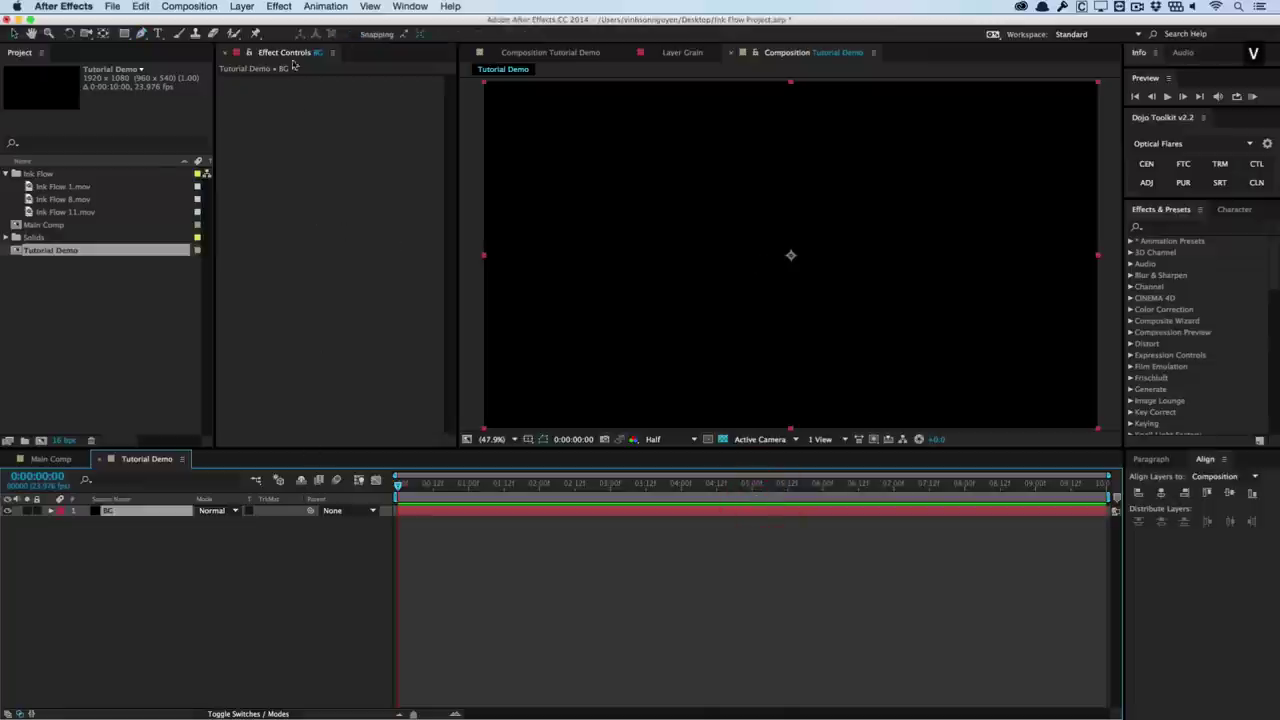
pyautogui.click(279, 6)
pyautogui.moveTo(338, 224)
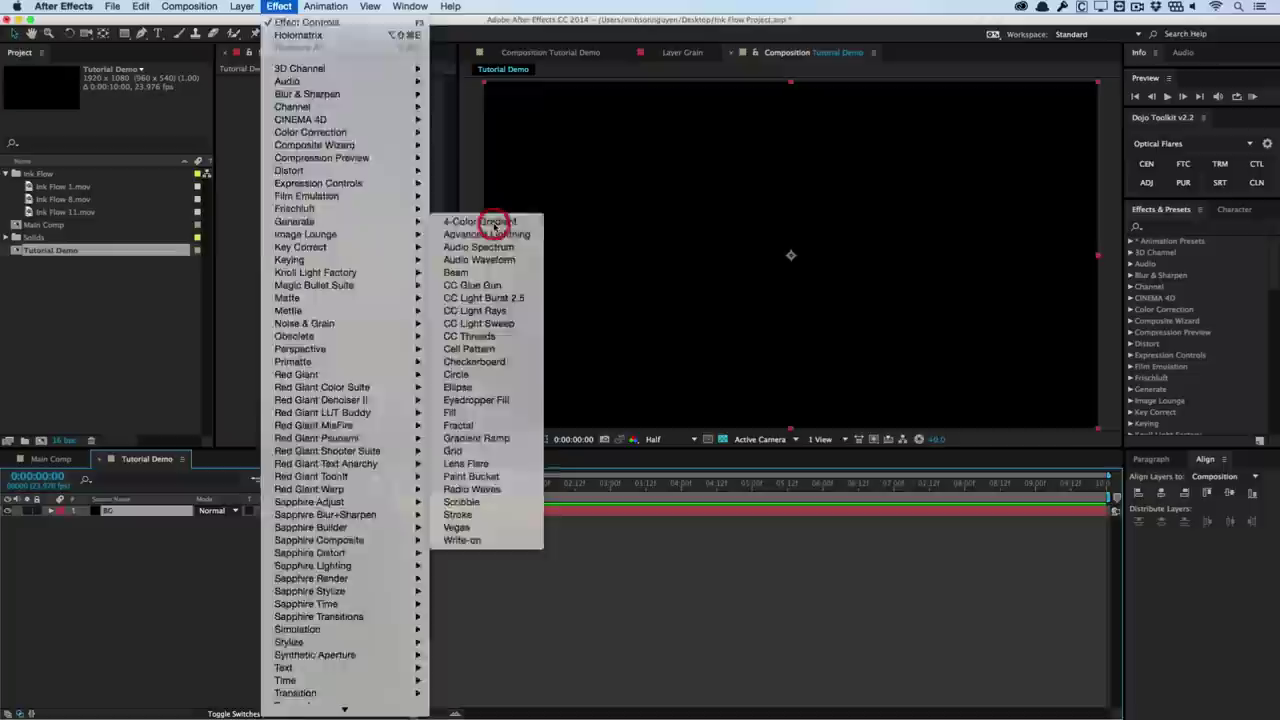
pyautogui.click(494, 220)
# Set gradient Color 1 to very dark red and Color 2 to very dark brown.
pyautogui.click(354, 115)
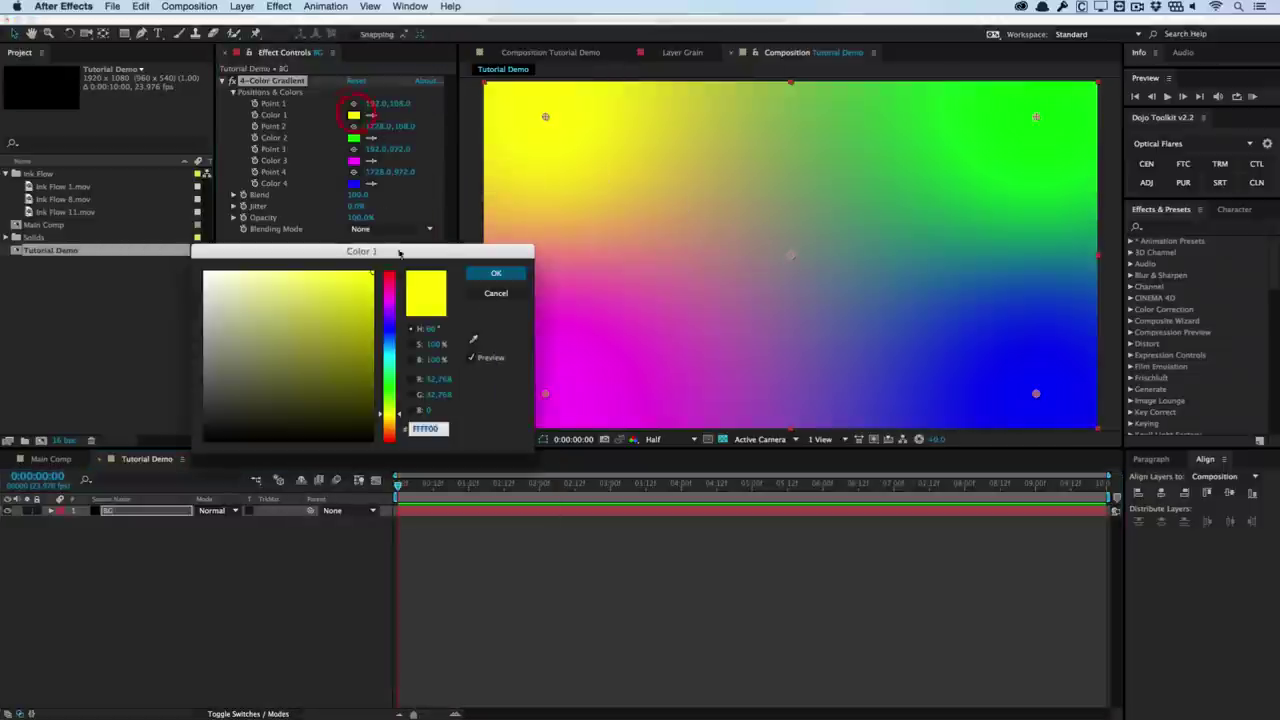
pyautogui.moveTo(391, 384); pyautogui.dragTo(354, 426)
pyautogui.press('Return')
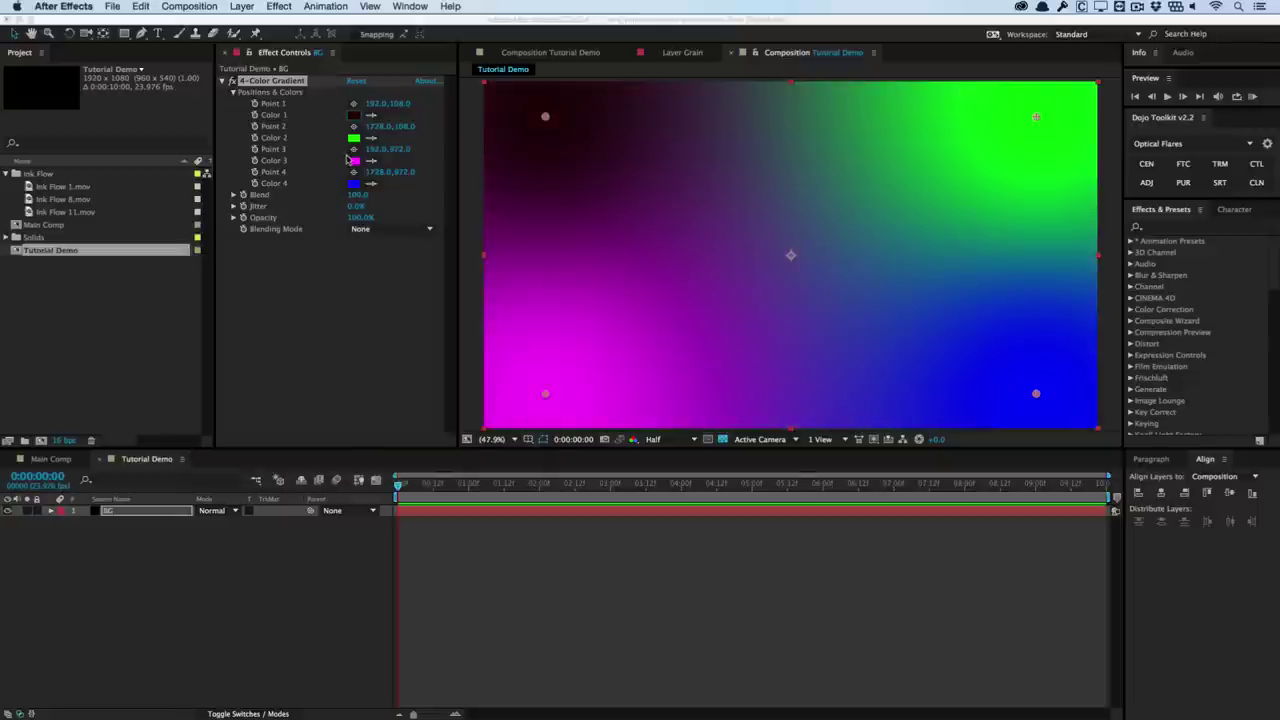
pyautogui.click(354, 137)
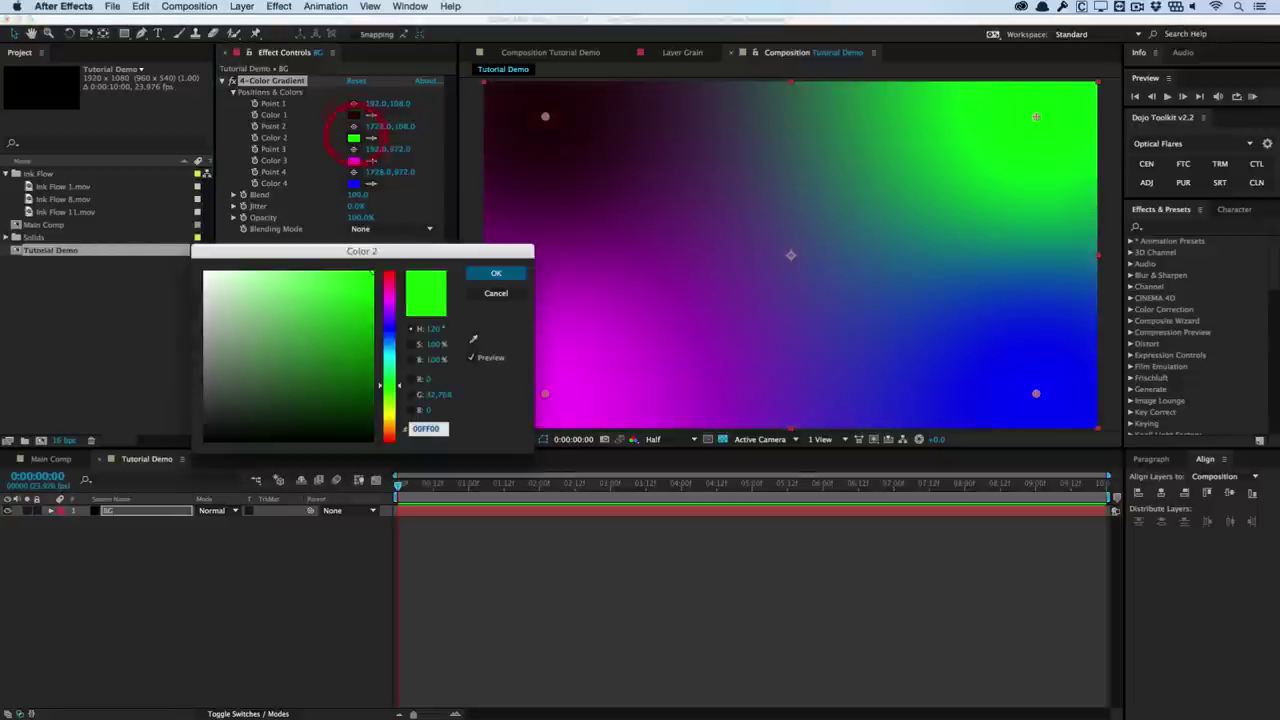
pyautogui.moveTo(389, 431); pyautogui.dragTo(391, 444)
pyautogui.click(362, 414)
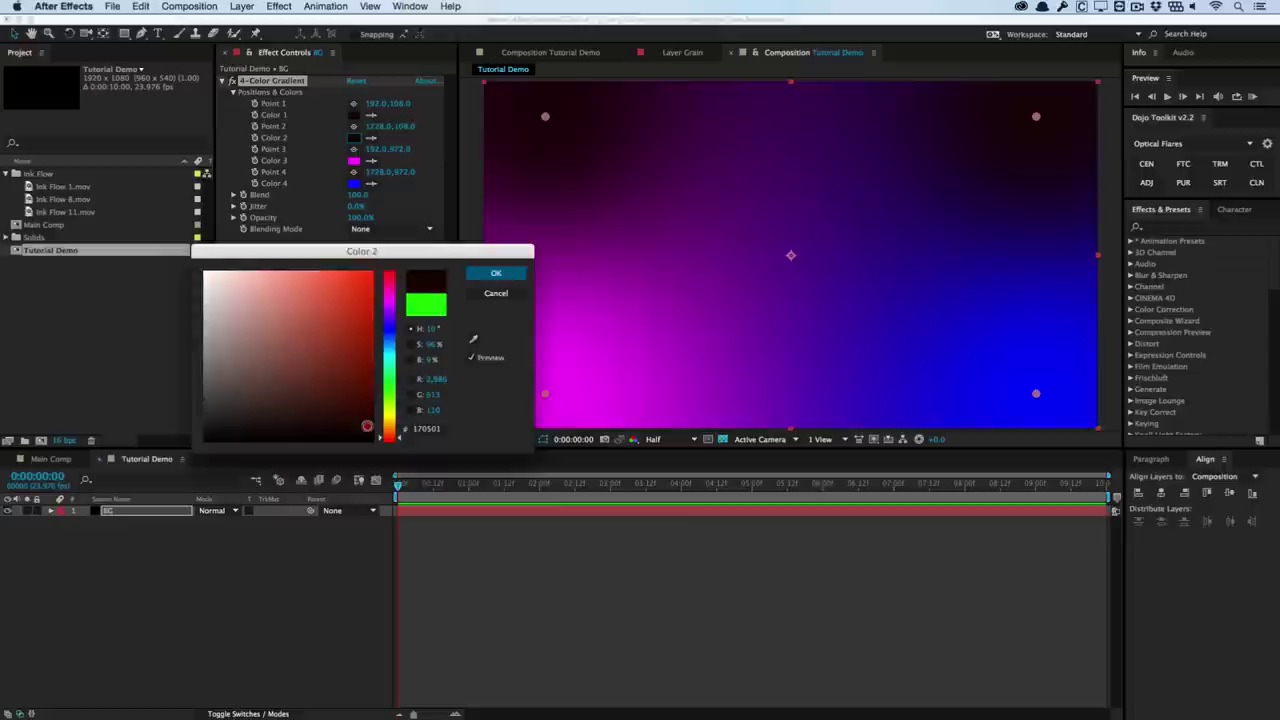
pyautogui.press('Return')
# Set Color 3 to near-black teal and Color 4 to near-black navy, and move Point 3 left.
pyautogui.click(354, 160)
pyautogui.moveTo(390, 322); pyautogui.dragTo(390, 347)
pyautogui.moveTo(355, 440); pyautogui.dragTo(371, 430)
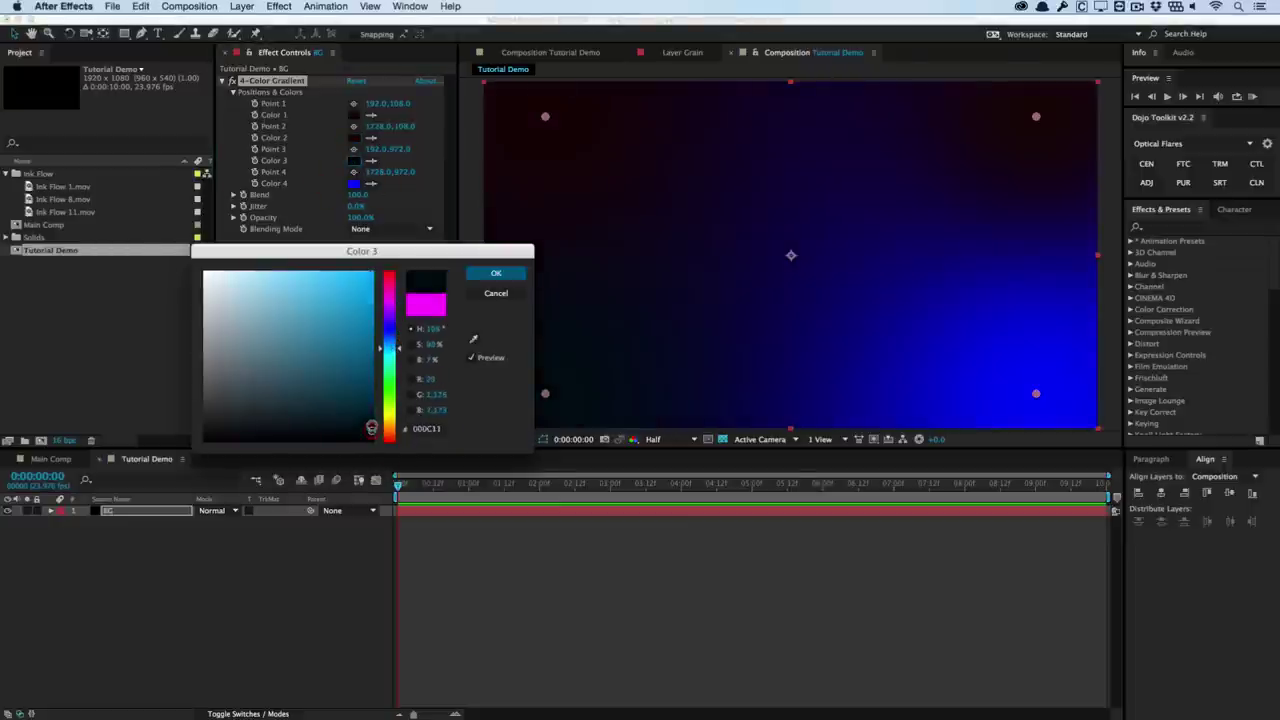
pyautogui.press('Return')
pyautogui.click(354, 183)
pyautogui.moveTo(390, 328); pyautogui.dragTo(390, 333)
pyautogui.moveTo(369, 405); pyautogui.dragTo(373, 428)
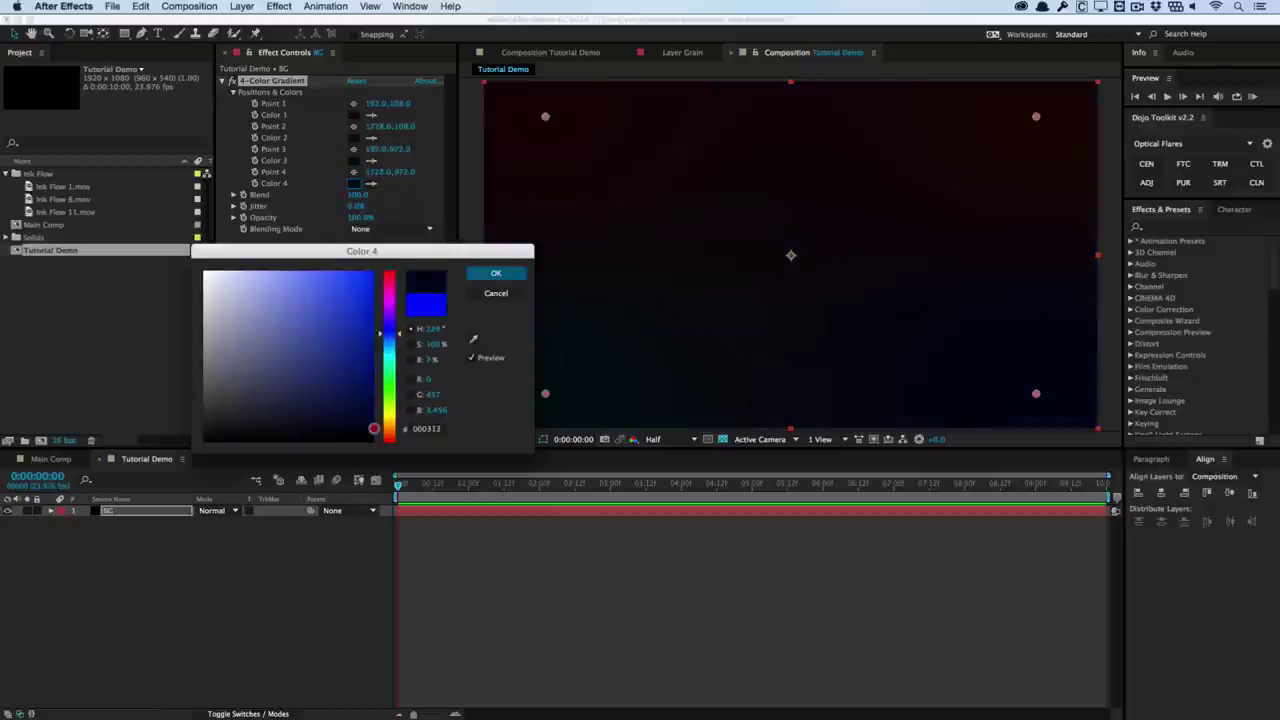
pyautogui.press('Return')
pyautogui.click(353, 148)
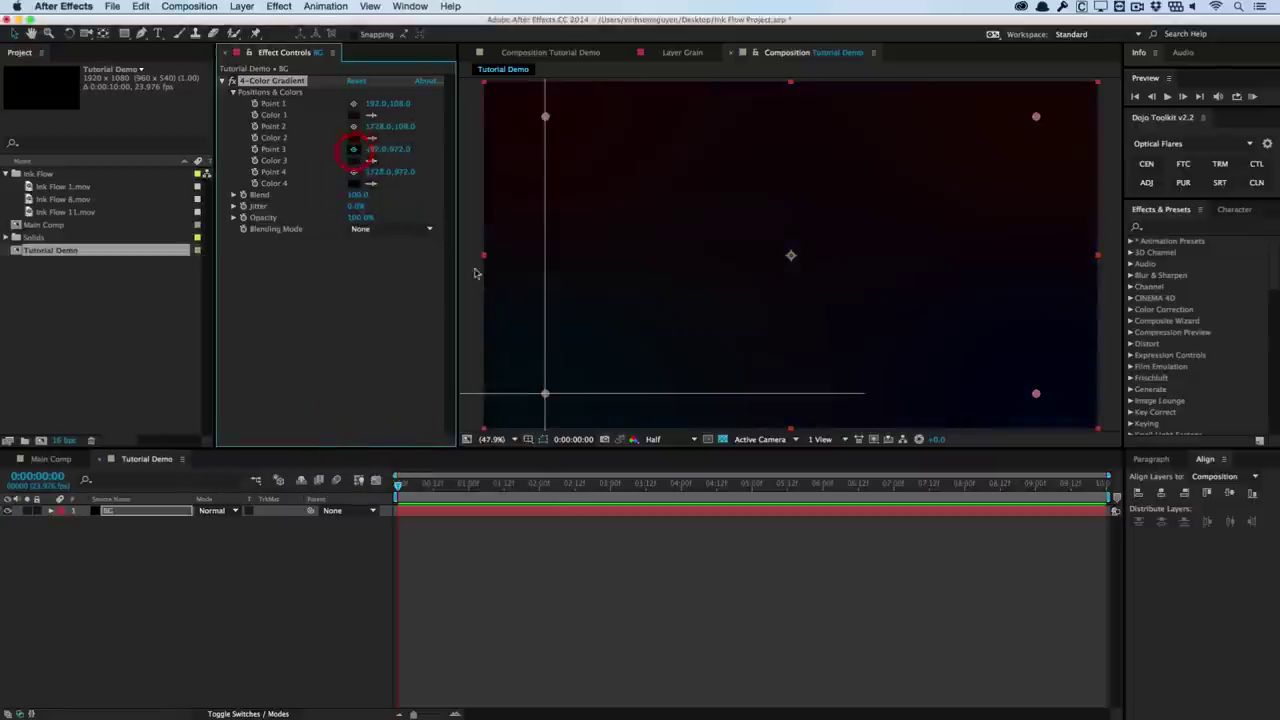
pyautogui.moveTo(476, 274); pyautogui.dragTo(475, 233)
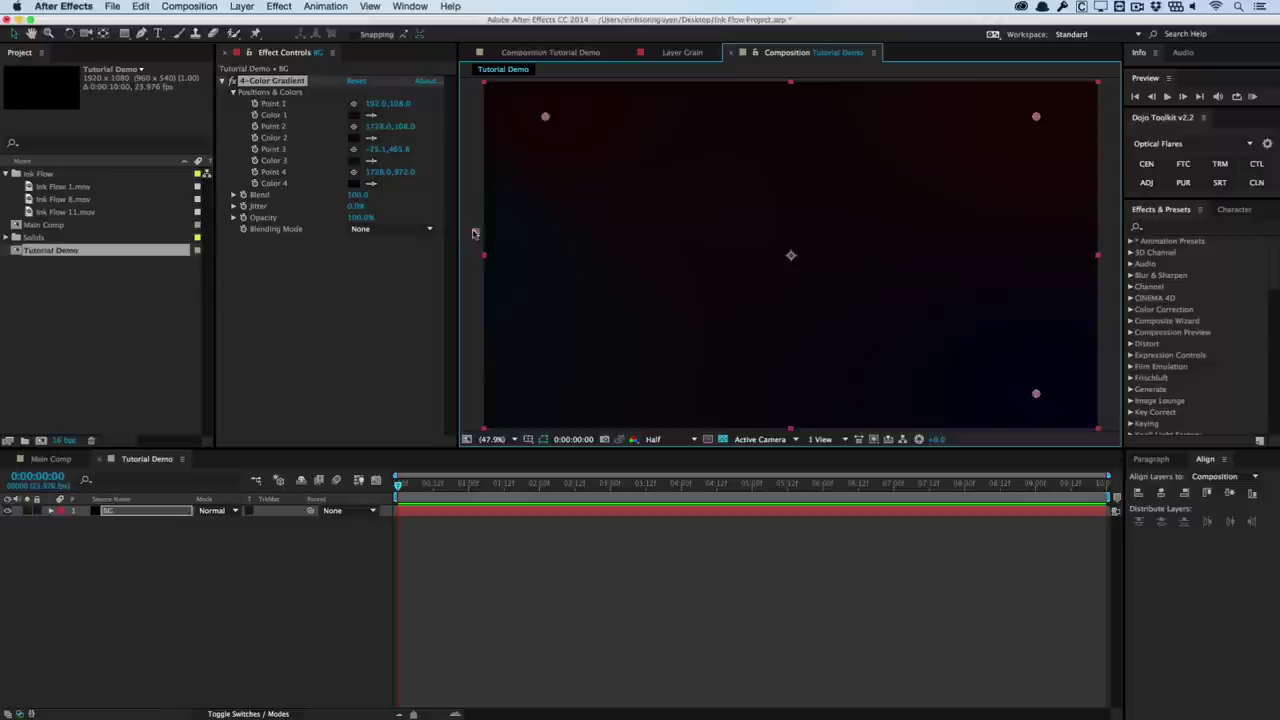
# Reposition gradient Points 1–4 around the comp and raise Blend to 576.
pyautogui.click(353, 171)
pyautogui.click(1020, 265)
pyautogui.moveTo(1020, 265); pyautogui.dragTo(1080, 253)
pyautogui.moveTo(543, 119); pyautogui.dragTo(533, 251)
pyautogui.moveTo(1034, 120); pyautogui.dragTo(1108, 188)
pyautogui.moveTo(1022, 271); pyautogui.dragTo(1086, 314)
pyautogui.moveTo(536, 248); pyautogui.dragTo(552, 321)
pyautogui.moveTo(477, 233); pyautogui.dragTo(632, 244)
pyautogui.moveTo(552, 322); pyautogui.dragTo(575, 428)
pyautogui.moveTo(634, 248); pyautogui.dragTo(603, 258)
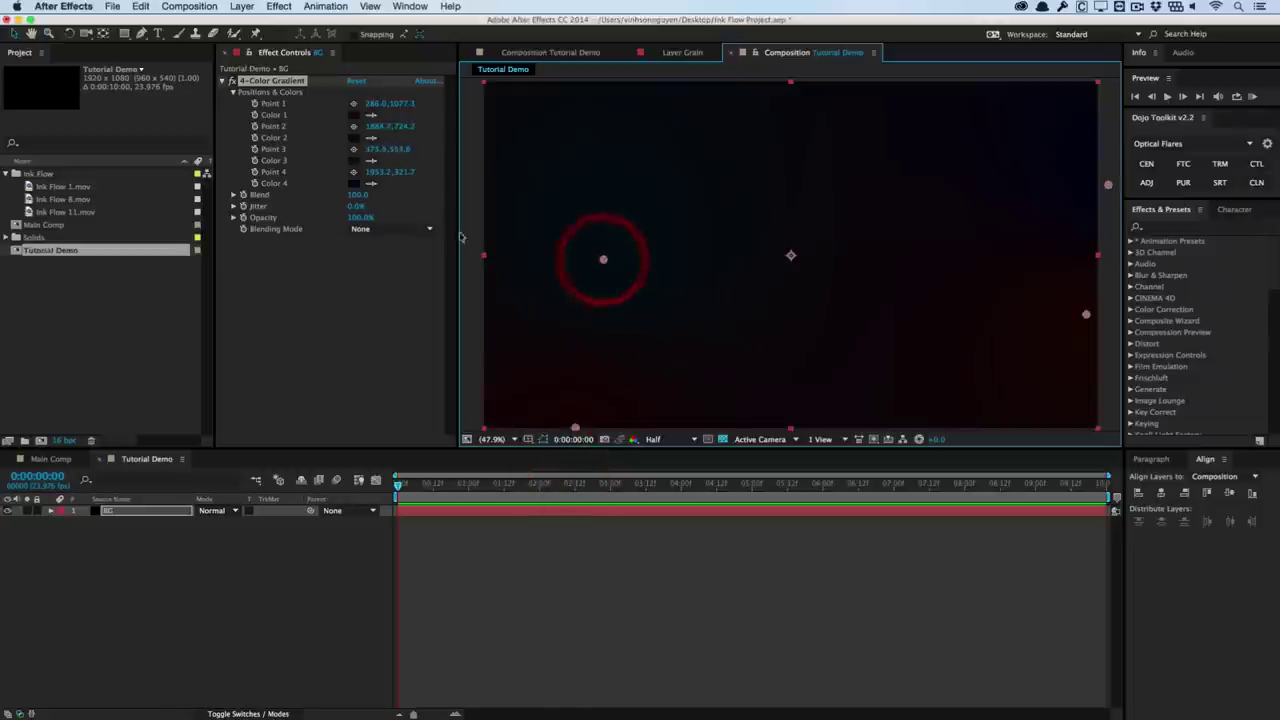
pyautogui.moveTo(357, 206); pyautogui.dragTo(865, 217)
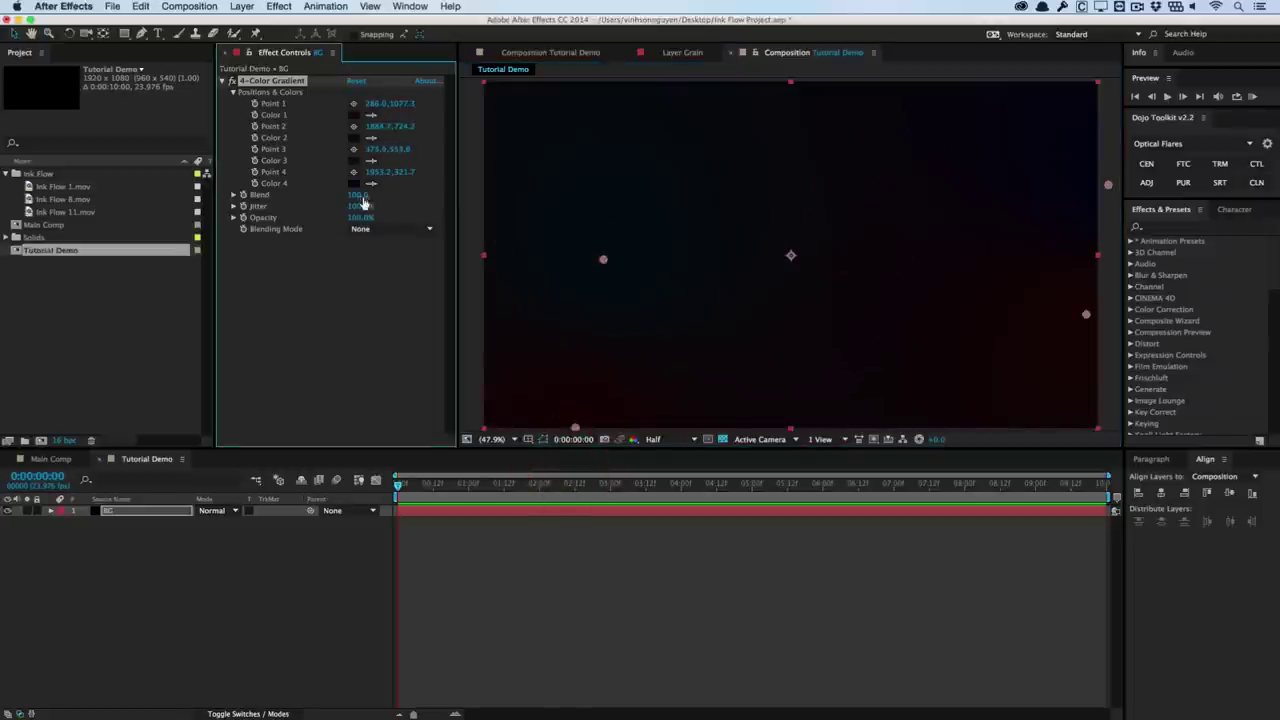
pyautogui.moveTo(357, 196); pyautogui.dragTo(662, 181)
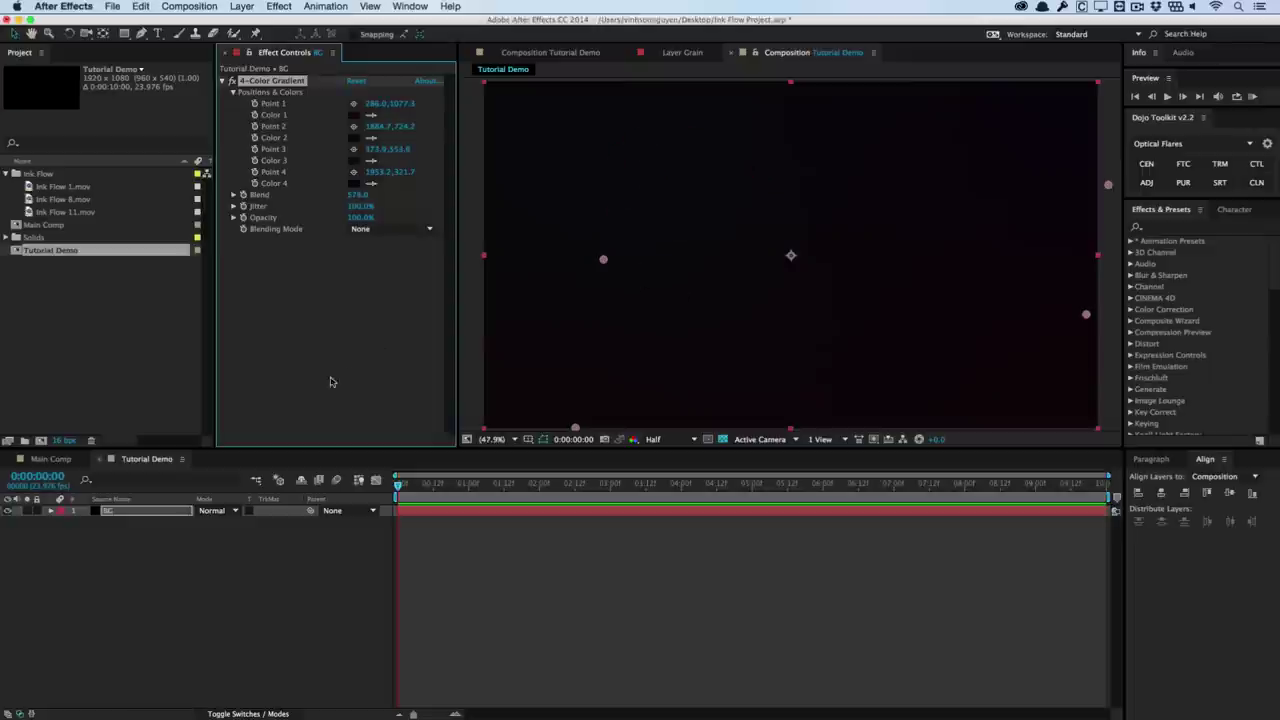
# Keep the project colour depth at 16 bits per channel in Project Settings.
pyautogui.click(63, 441)
pyautogui.click(414, 311)
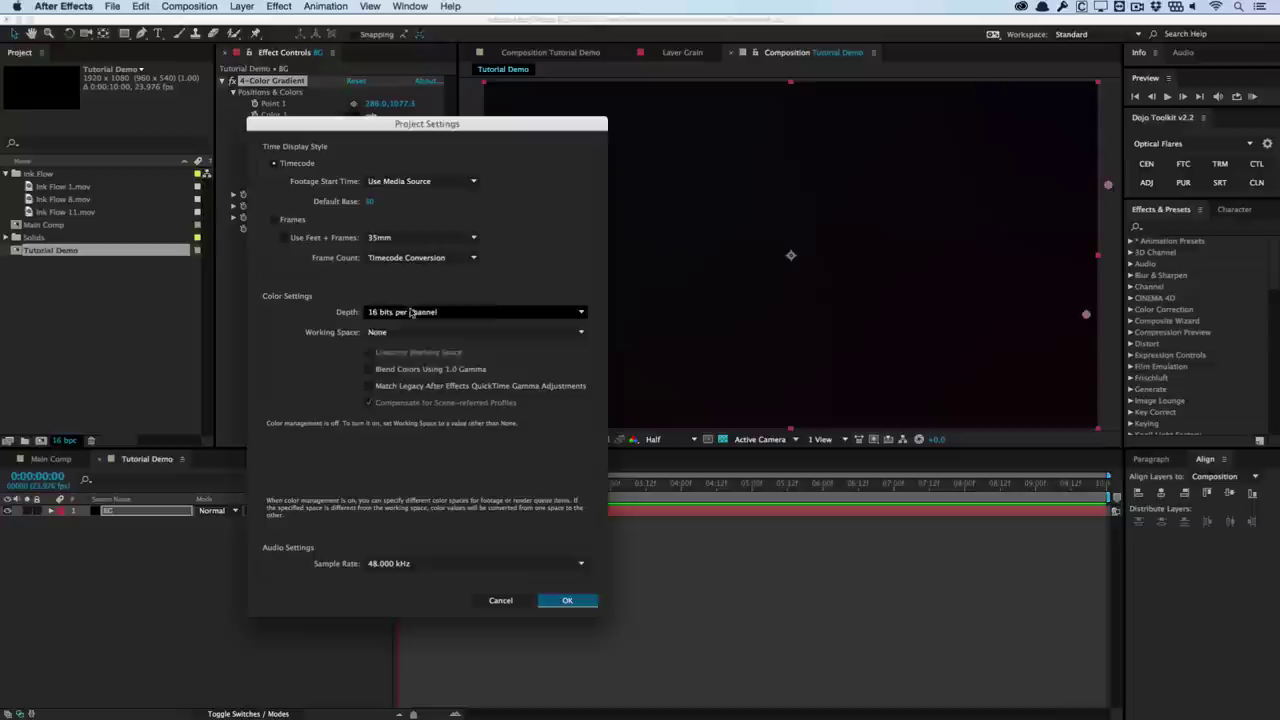
pyautogui.click(403, 313)
pyautogui.click(568, 601)
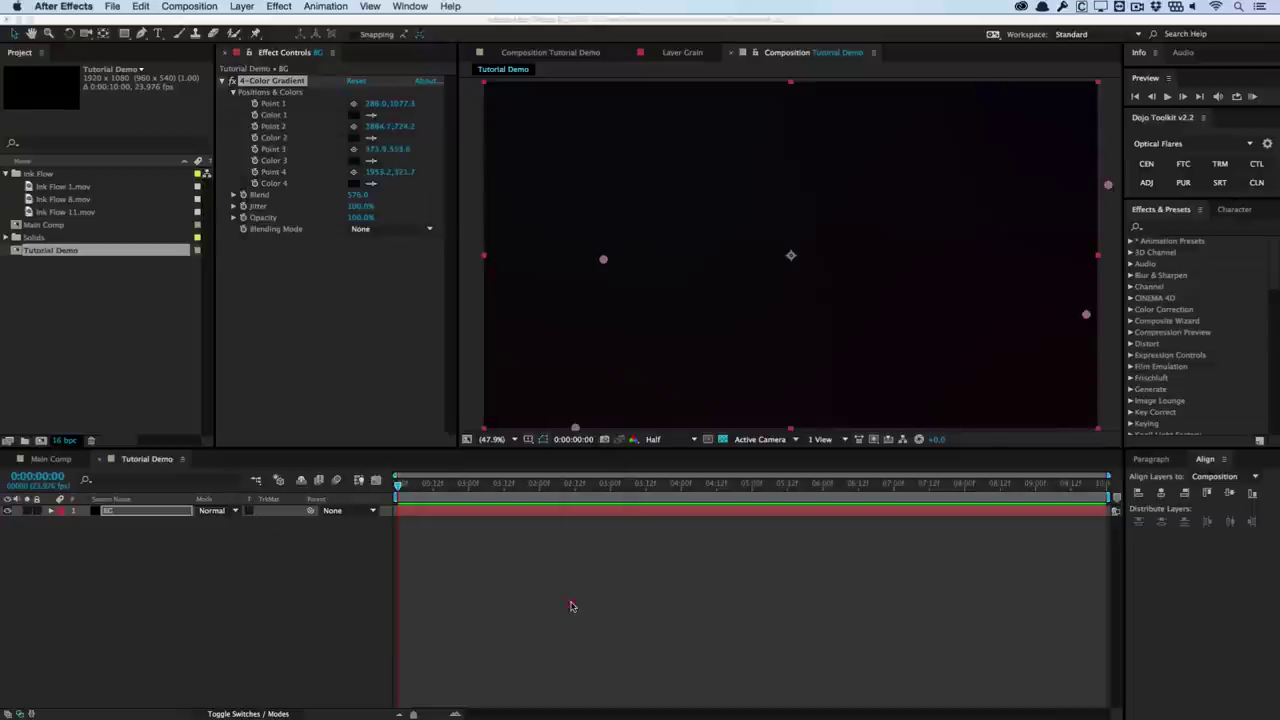
# Add a 3000 × 3000 px black solid named 'Grid' via Layer > New > Solid.
pyautogui.click(469, 272)
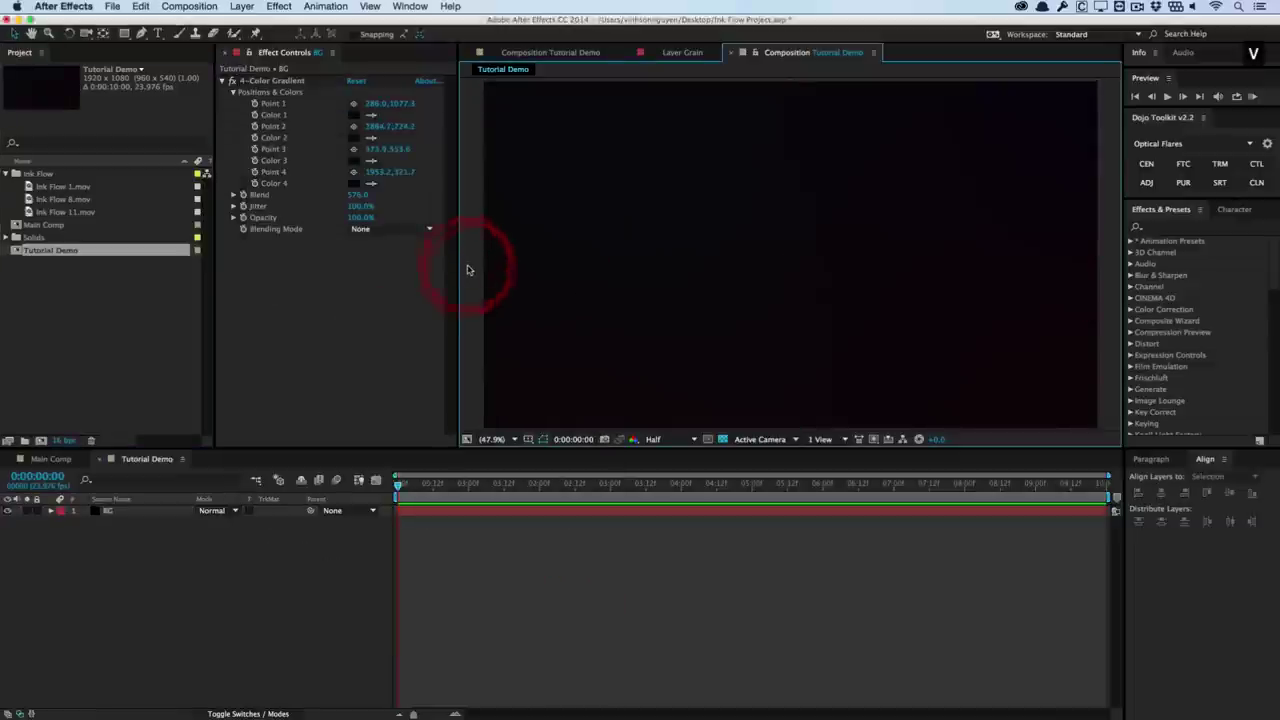
pyautogui.click(232, 6)
pyautogui.moveTo(250, 22)
pyautogui.click(431, 38)
pyautogui.write('Grid')
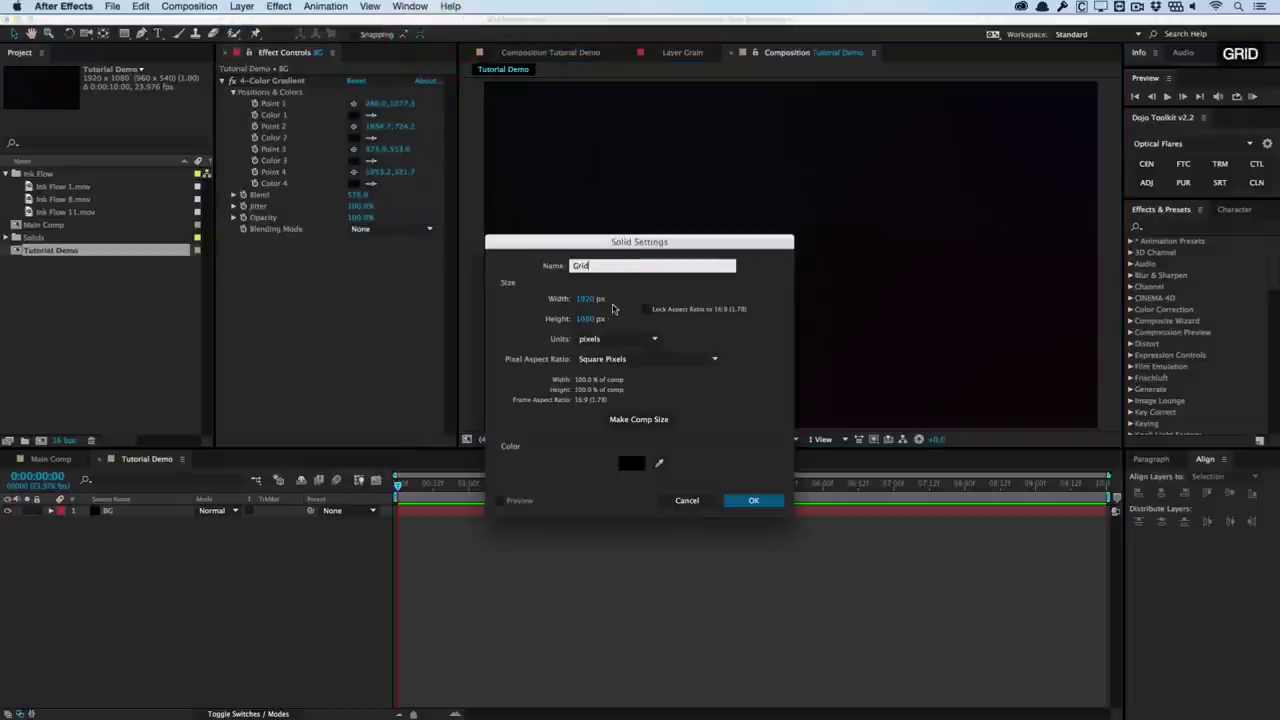
pyautogui.click(590, 298)
pyautogui.write('3000')
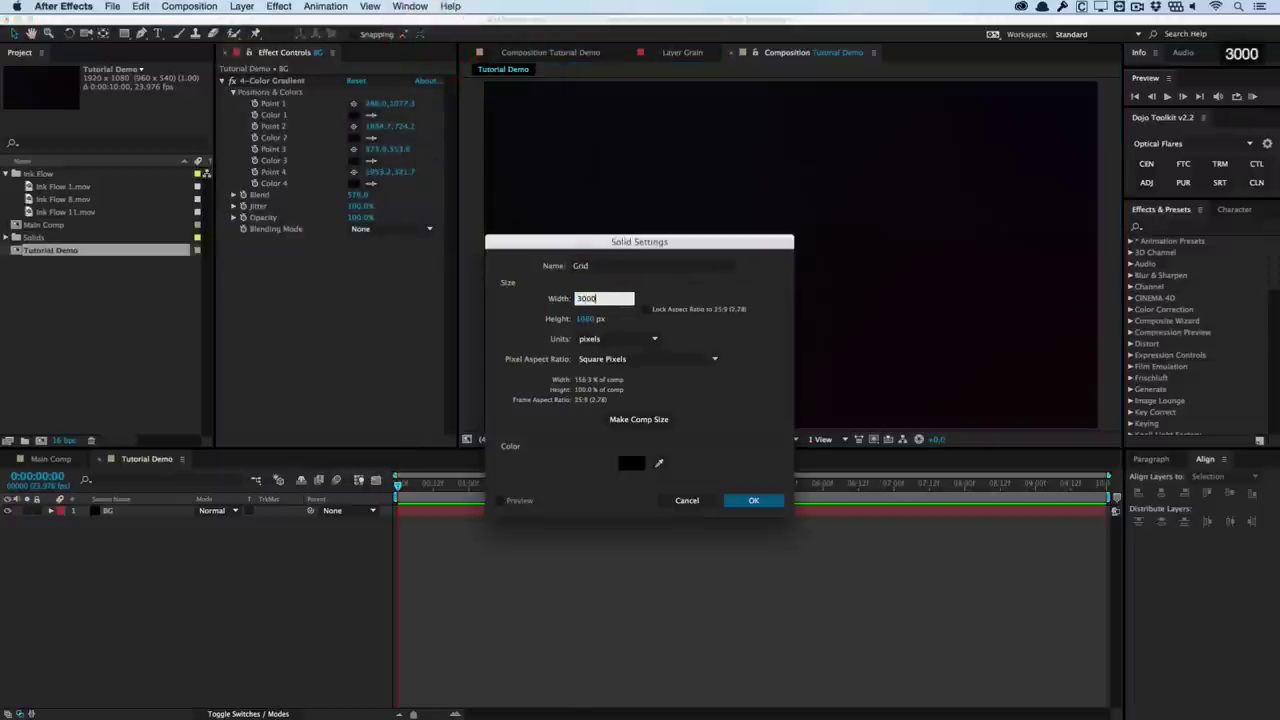
pyautogui.press('Tab')
pyautogui.write('3000')
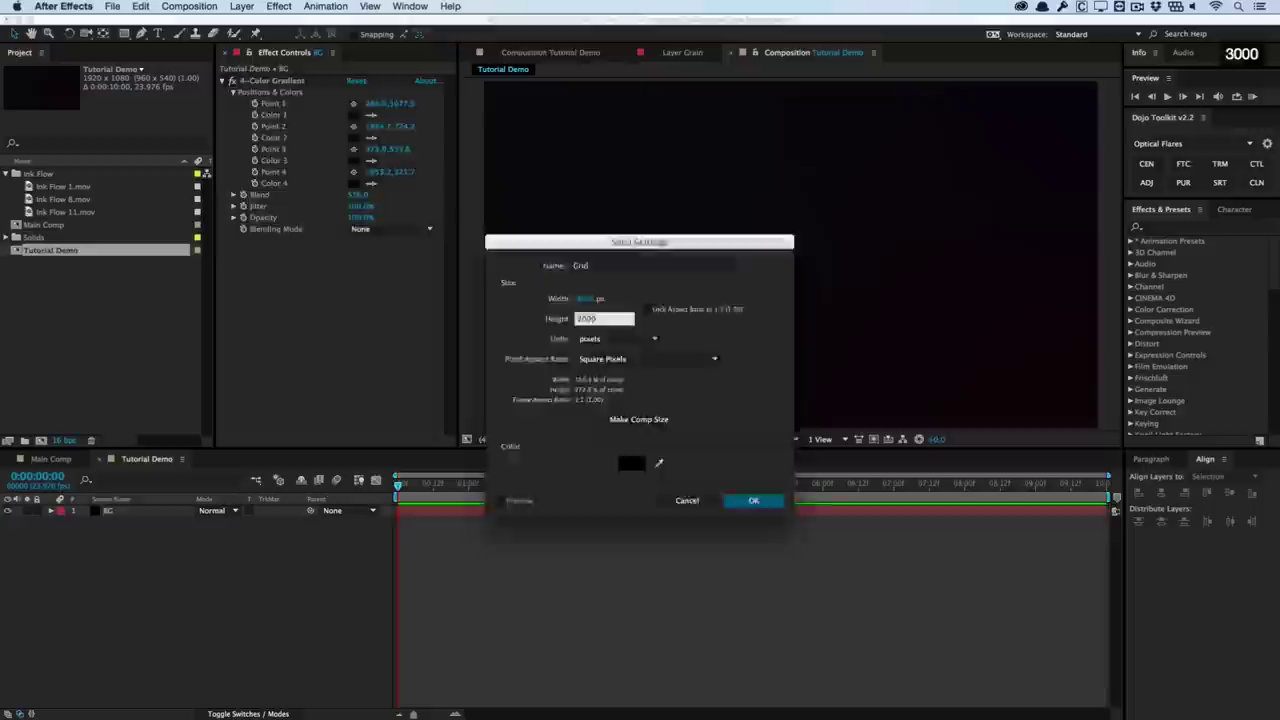
pyautogui.press('Return')
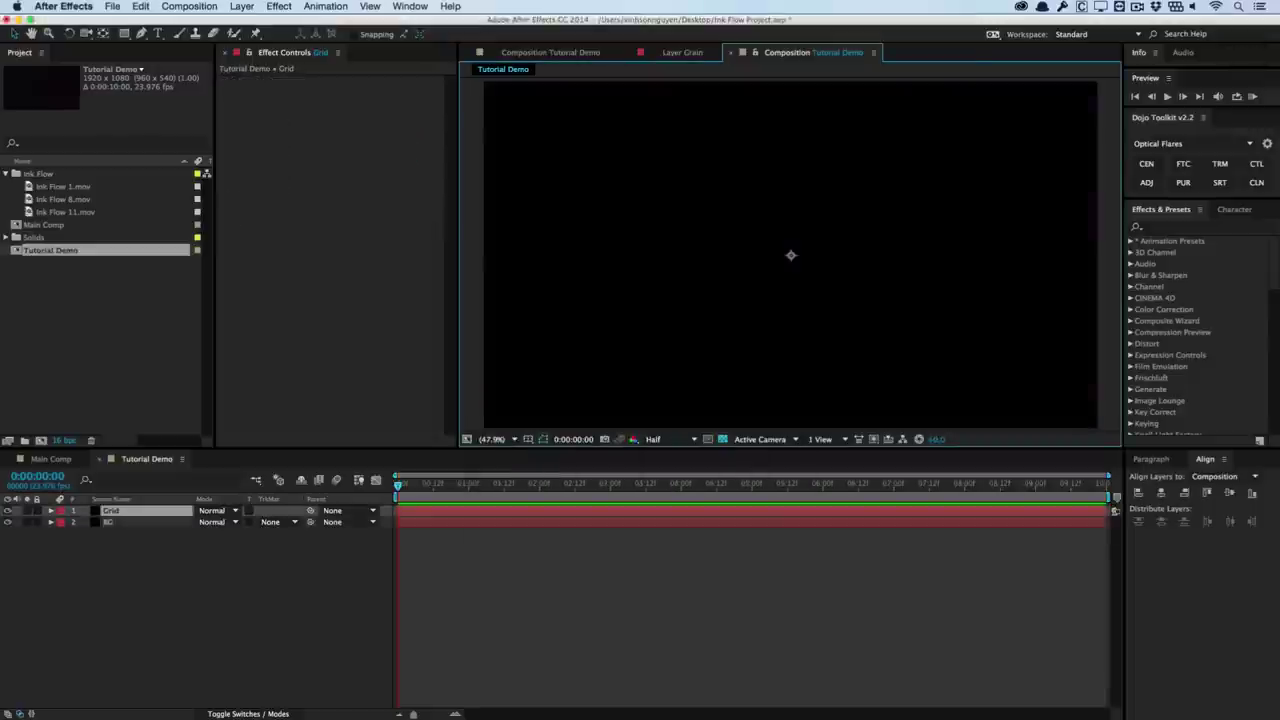
pyautogui.click(279, 6)
# Apply Effect > Generate > Grid to the Grid solid and enable its 3D switch.
pyautogui.moveTo(371, 234)
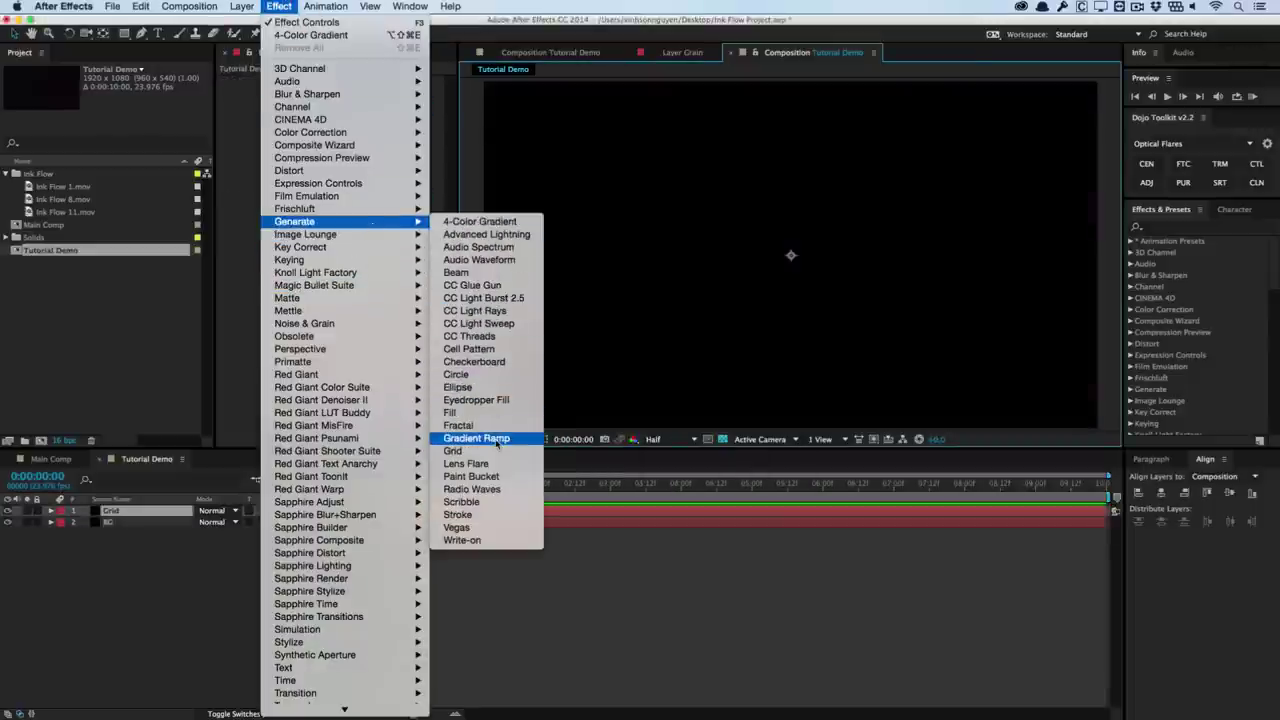
pyautogui.click(482, 451)
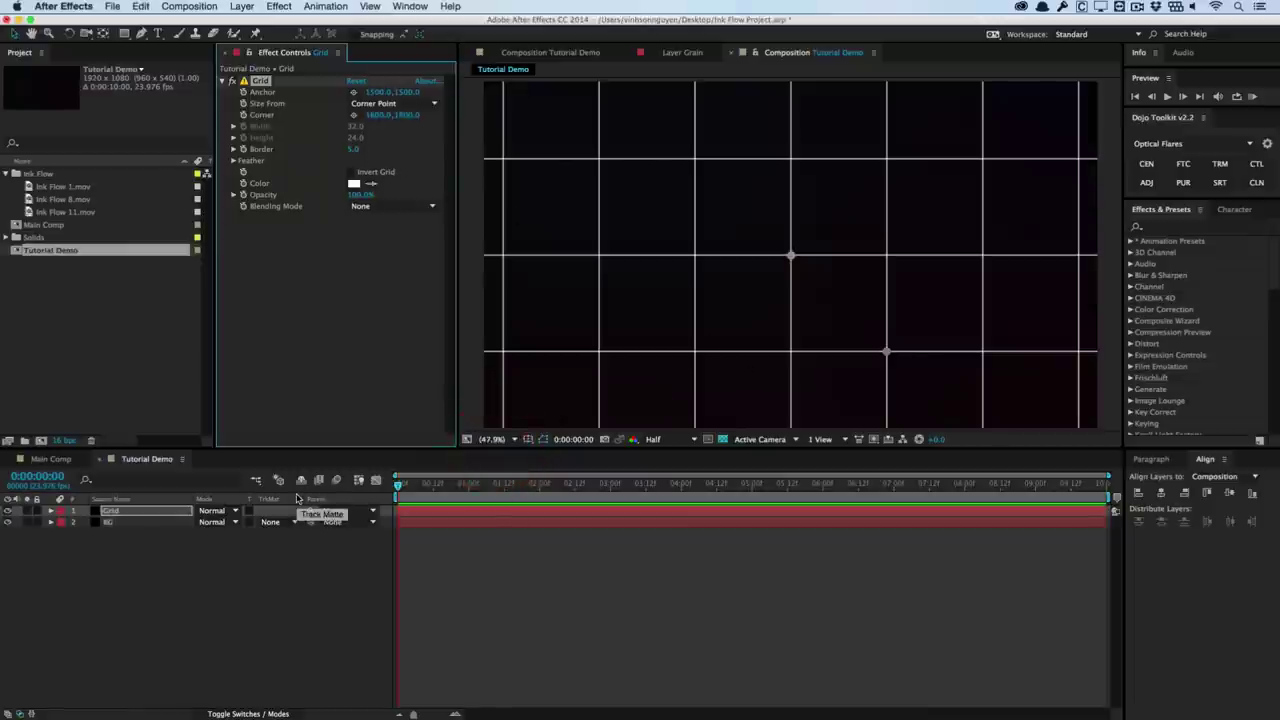
pyautogui.press('F4')
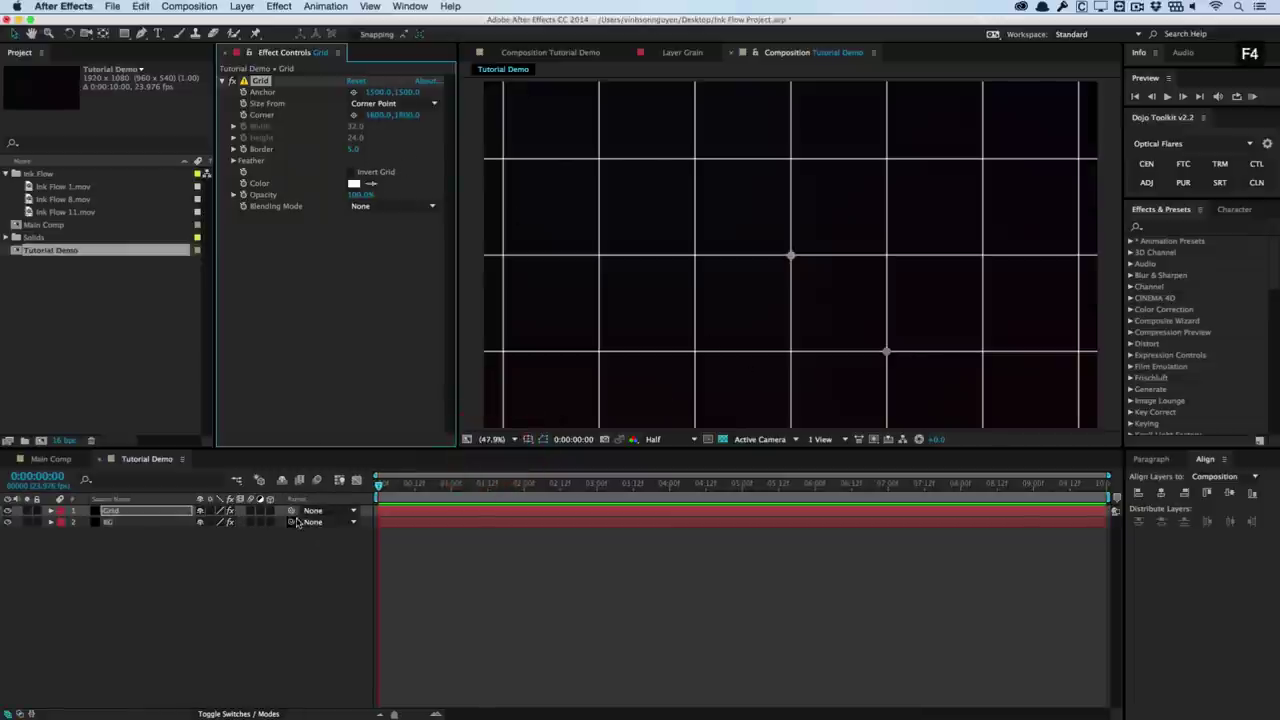
pyautogui.click(270, 511)
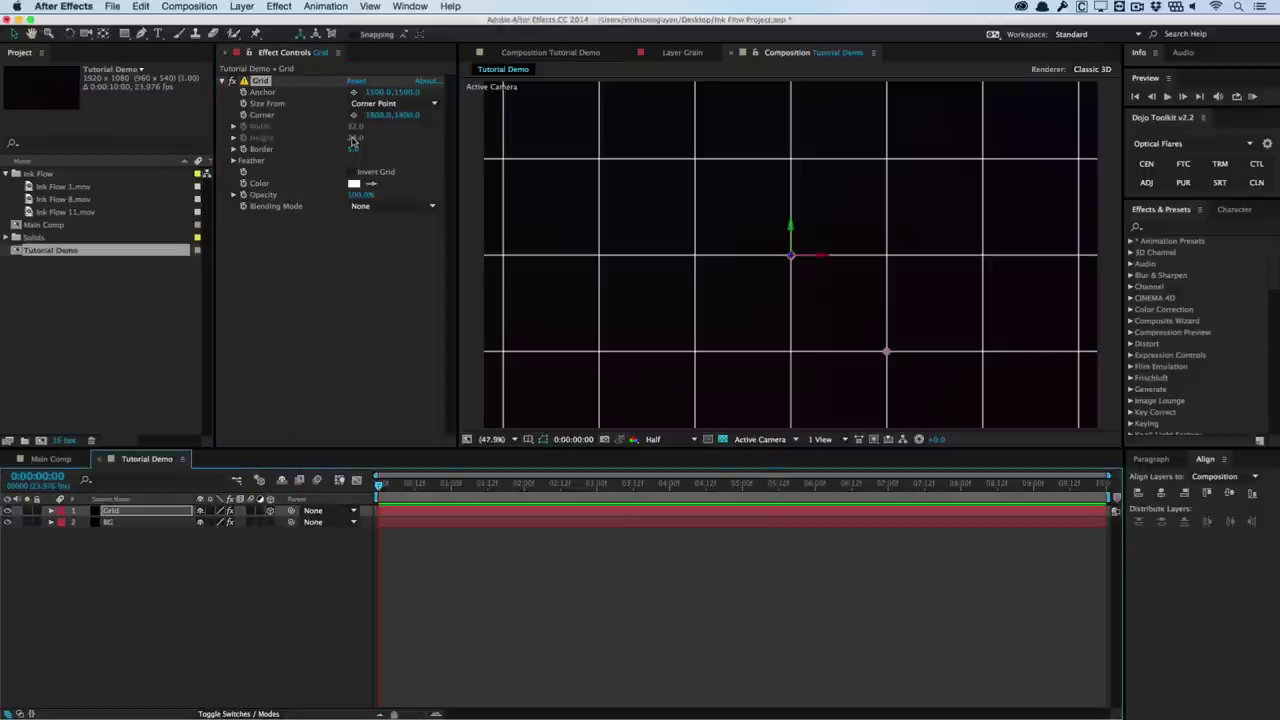
# Set the grid's Size From to Width Slider, Width to 91 and Border to 0.5.
pyautogui.click(378, 104)
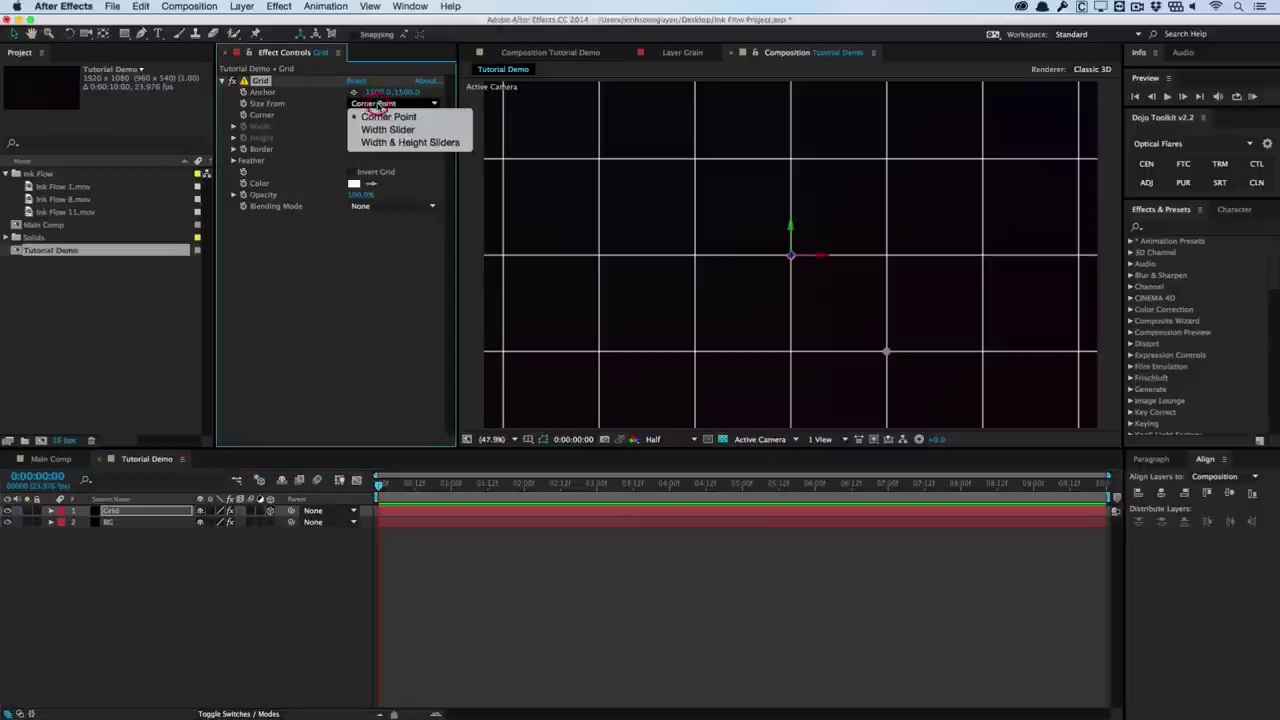
pyautogui.click(405, 129)
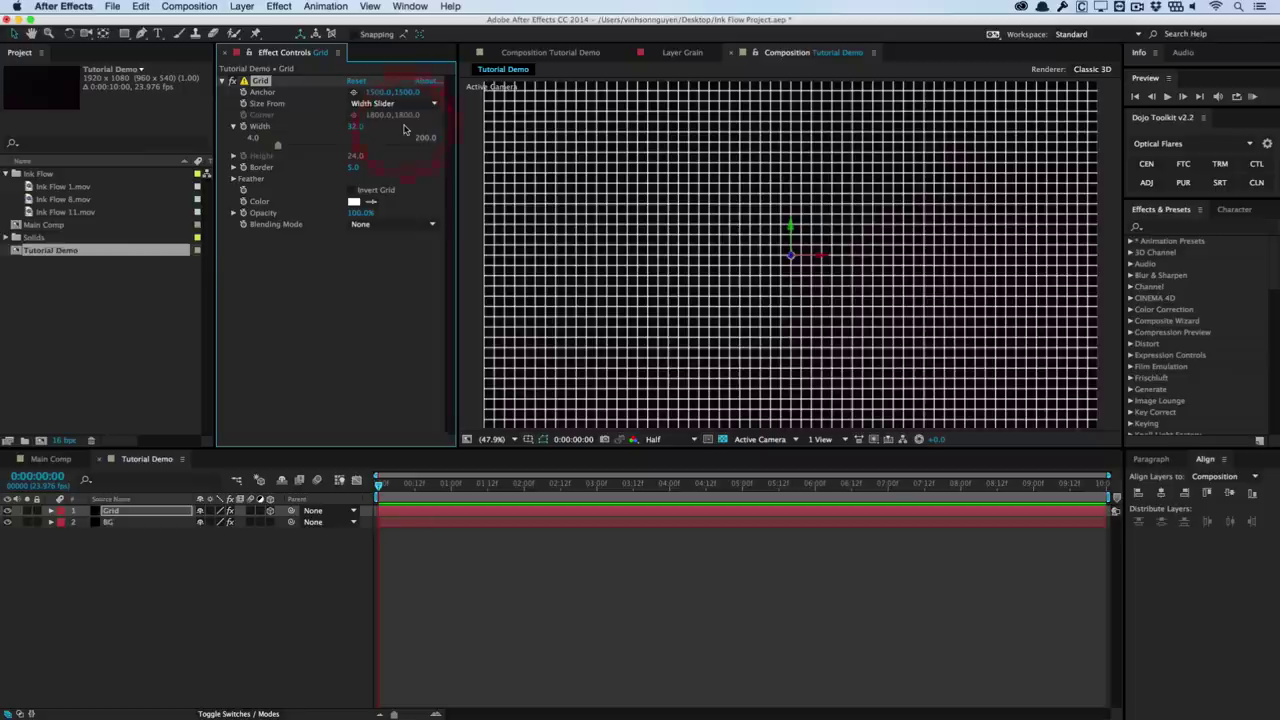
pyautogui.moveTo(357, 127); pyautogui.dragTo(390, 115)
pyautogui.click(357, 167)
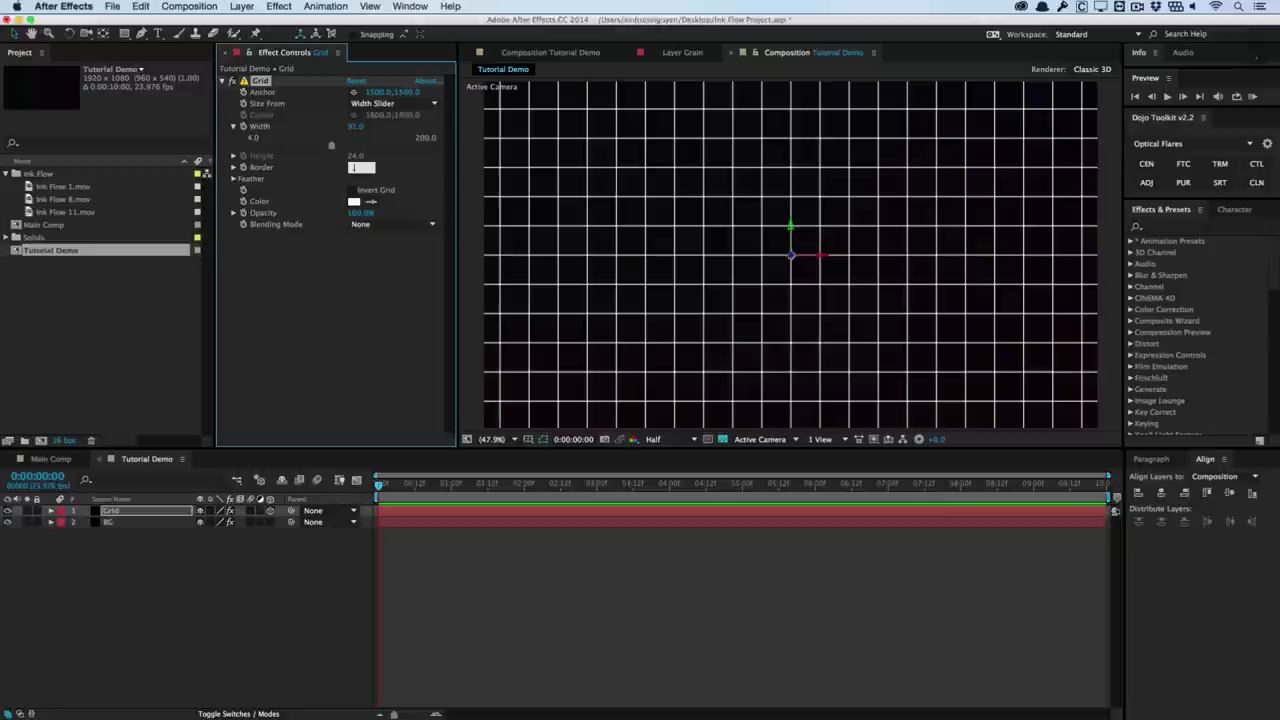
pyautogui.write('0.5')
pyautogui.press('Return')
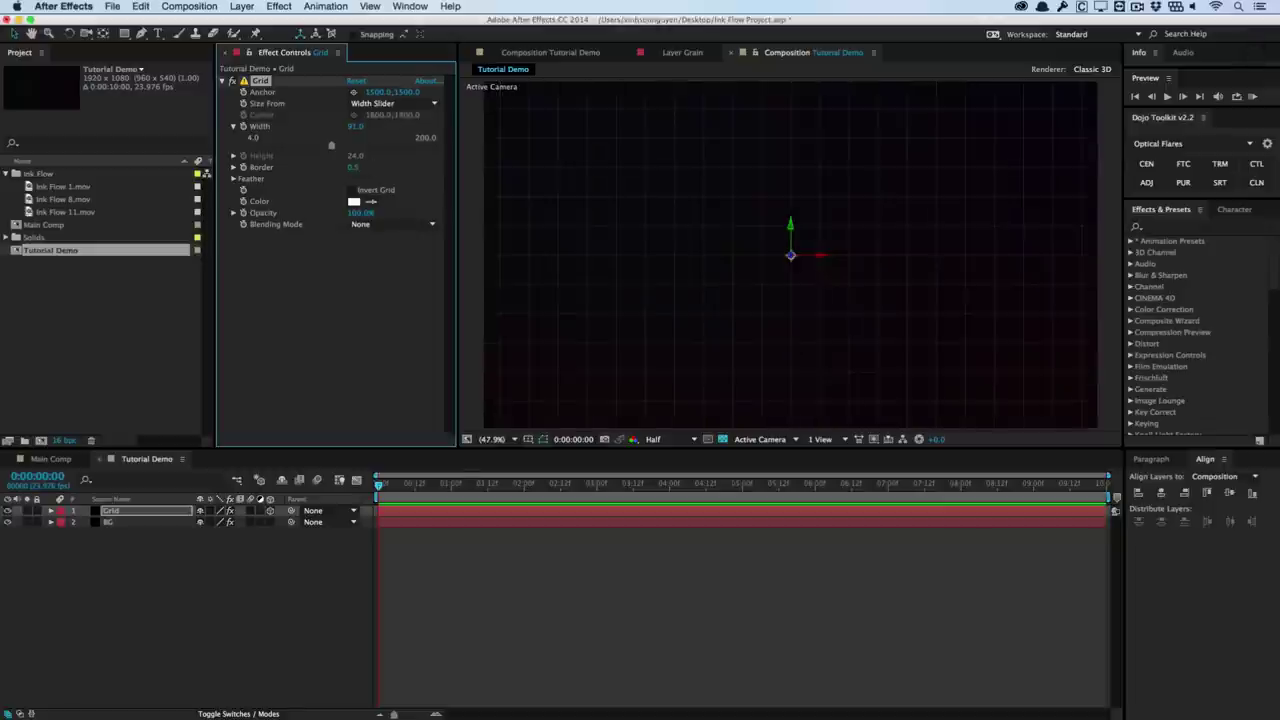
# Set the grid line colour to light blue 97CDF8.
pyautogui.click(354, 201)
pyautogui.click(391, 346)
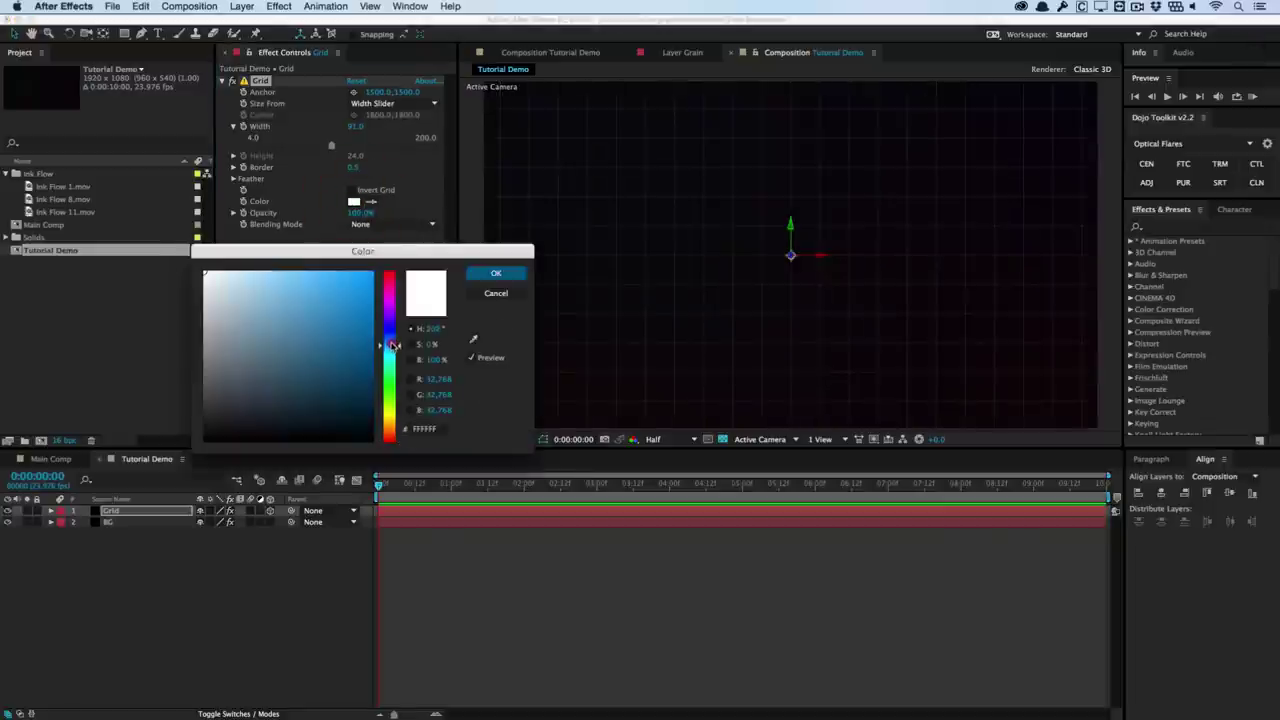
pyautogui.moveTo(254, 318); pyautogui.dragTo(270, 274)
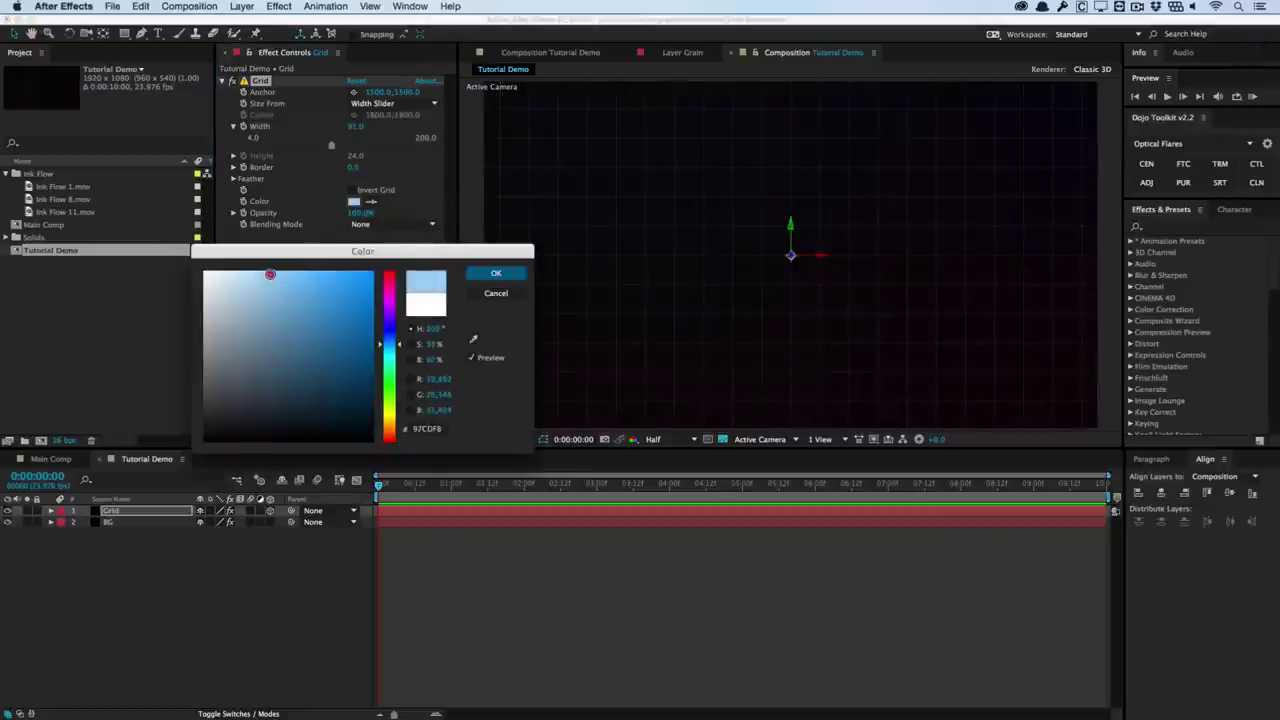
pyautogui.click(494, 273)
pyautogui.click(314, 271)
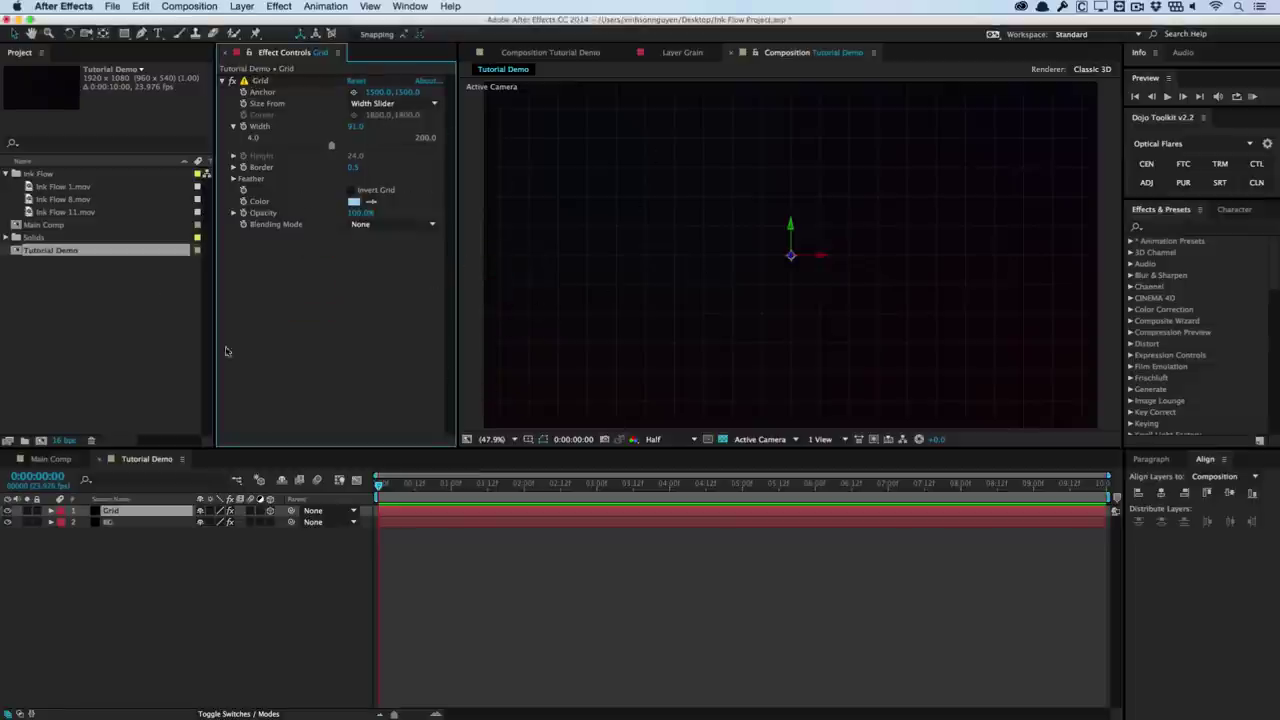
pyautogui.click(118, 330)
# Preview Ink Flow 1.mov, 8.mov and 11.mov in the Project panel's Ink Flow folder.
pyautogui.click(63, 173)
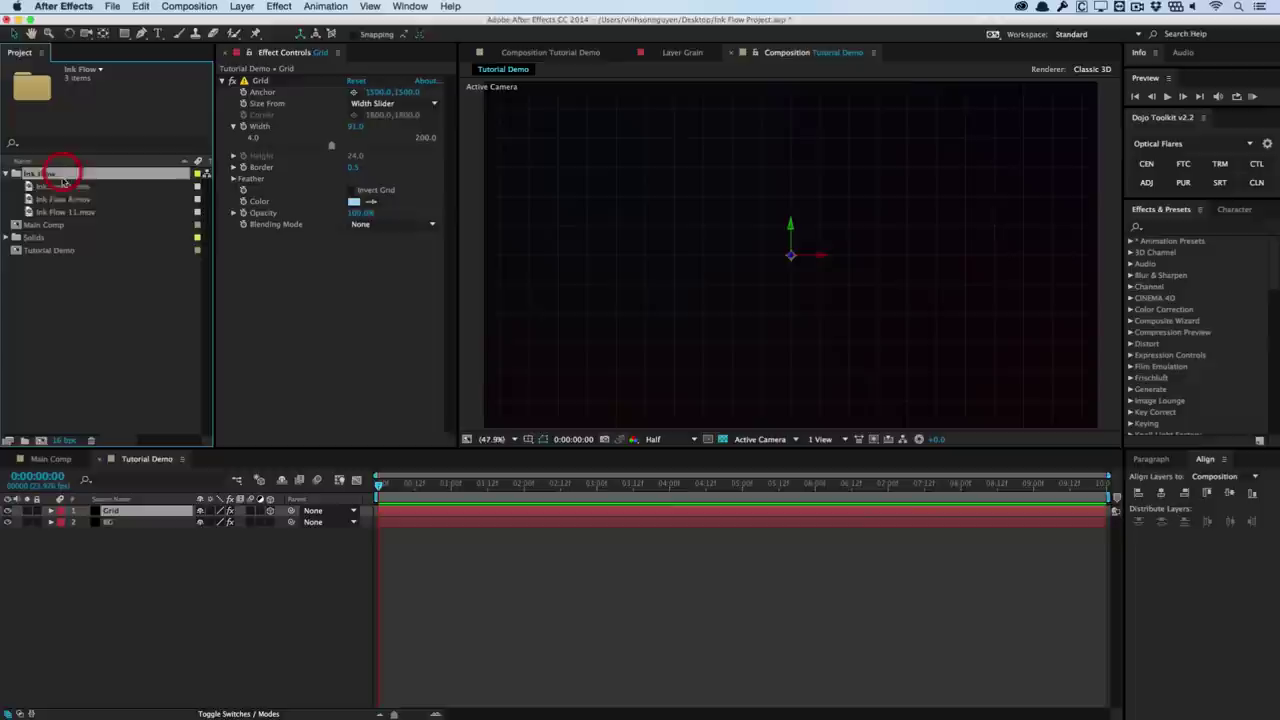
pyautogui.click(63, 186)
pyautogui.click(64, 199)
pyautogui.click(70, 212)
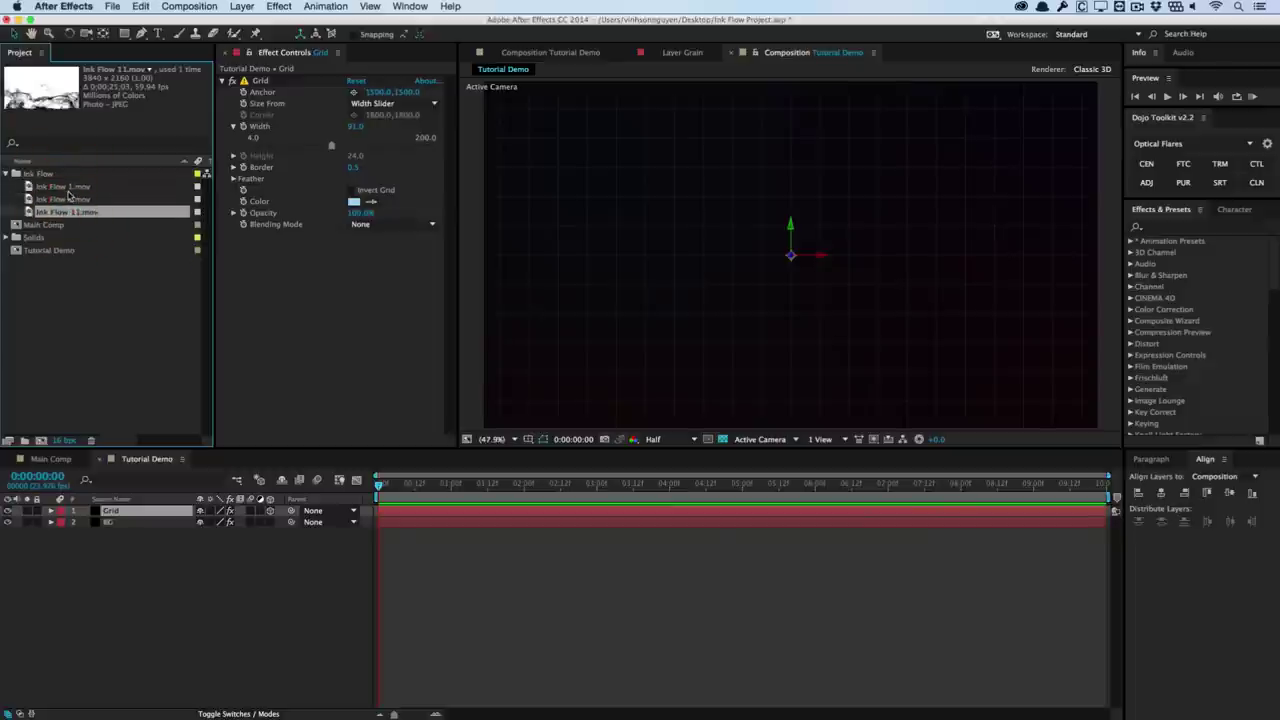
pyautogui.click(67, 189)
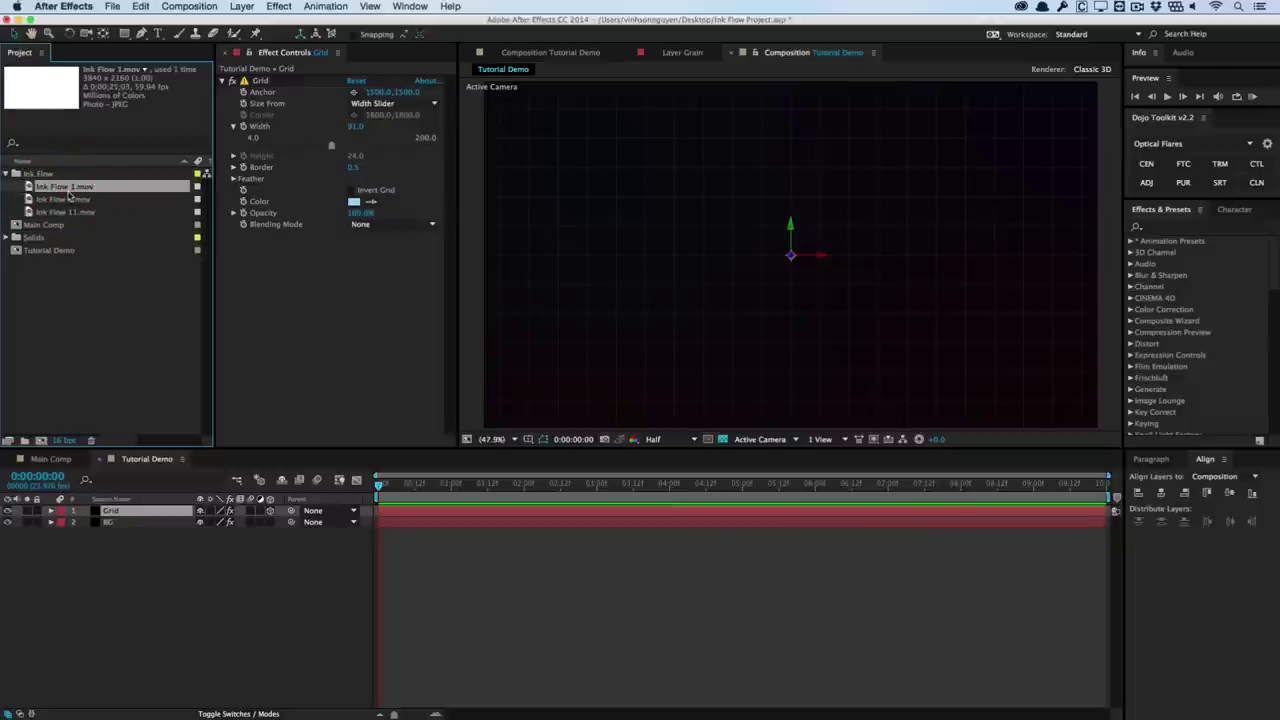
pyautogui.click(68, 200)
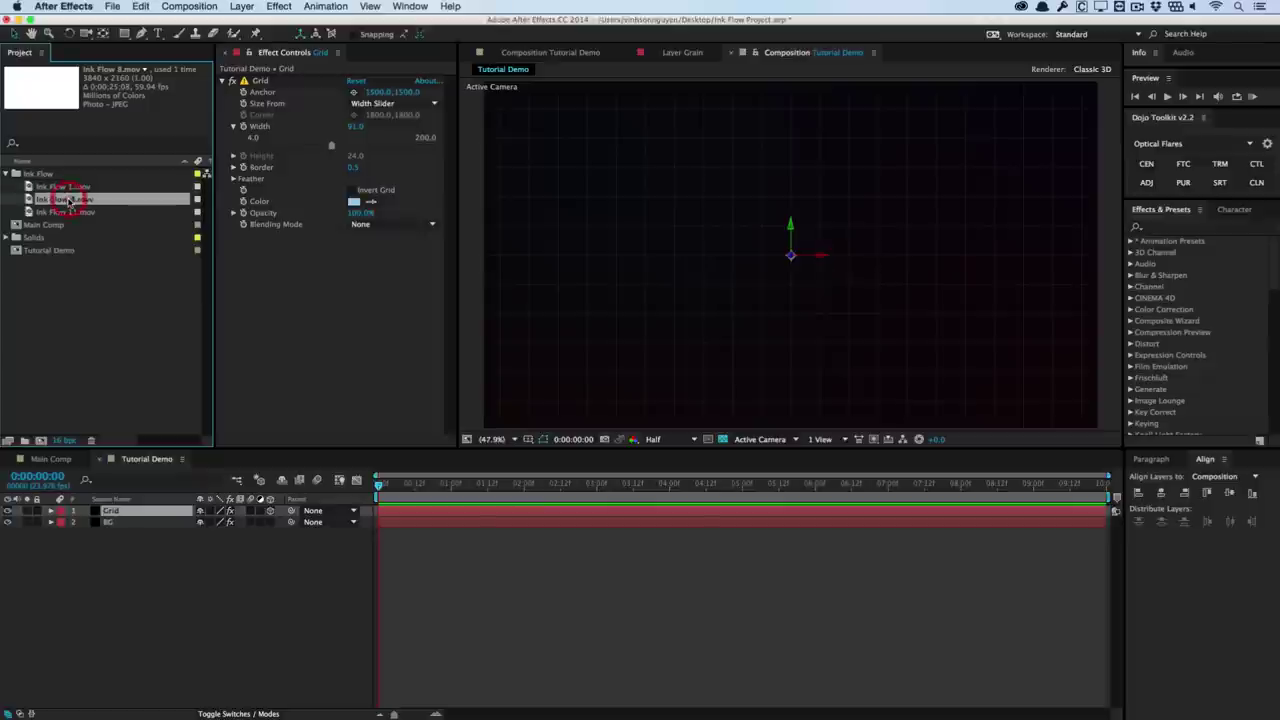
pyautogui.click(70, 212)
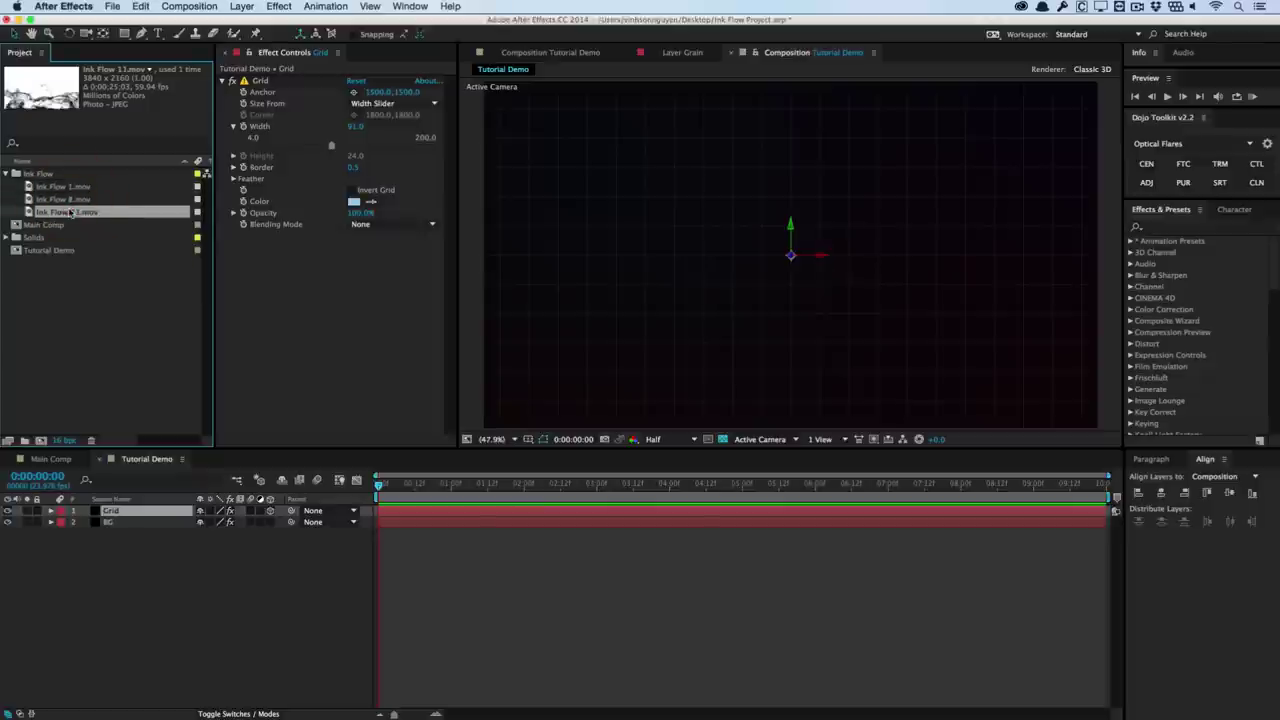
pyautogui.click(67, 190)
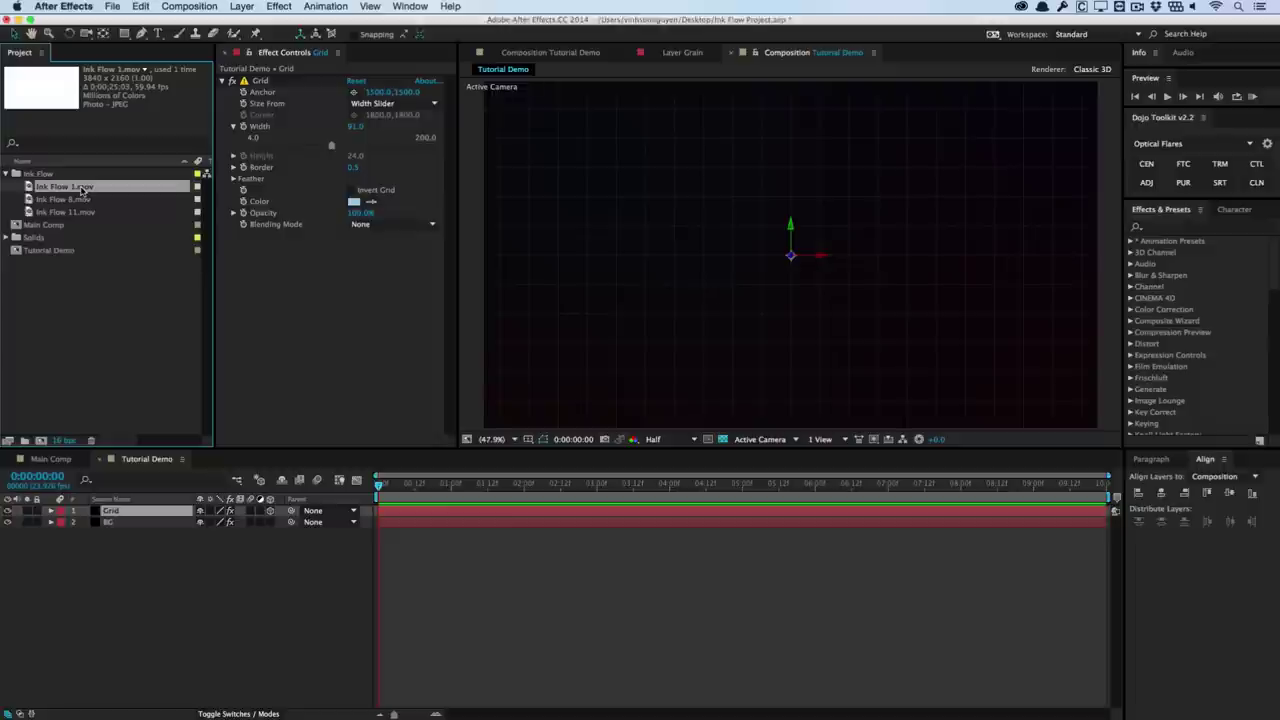
# Add Ink Flow 1.mov to Tutorial Demo with Cmd+/ and scrub to about five seconds.
pyautogui.click(130, 512)
pyautogui.press('super+slash')
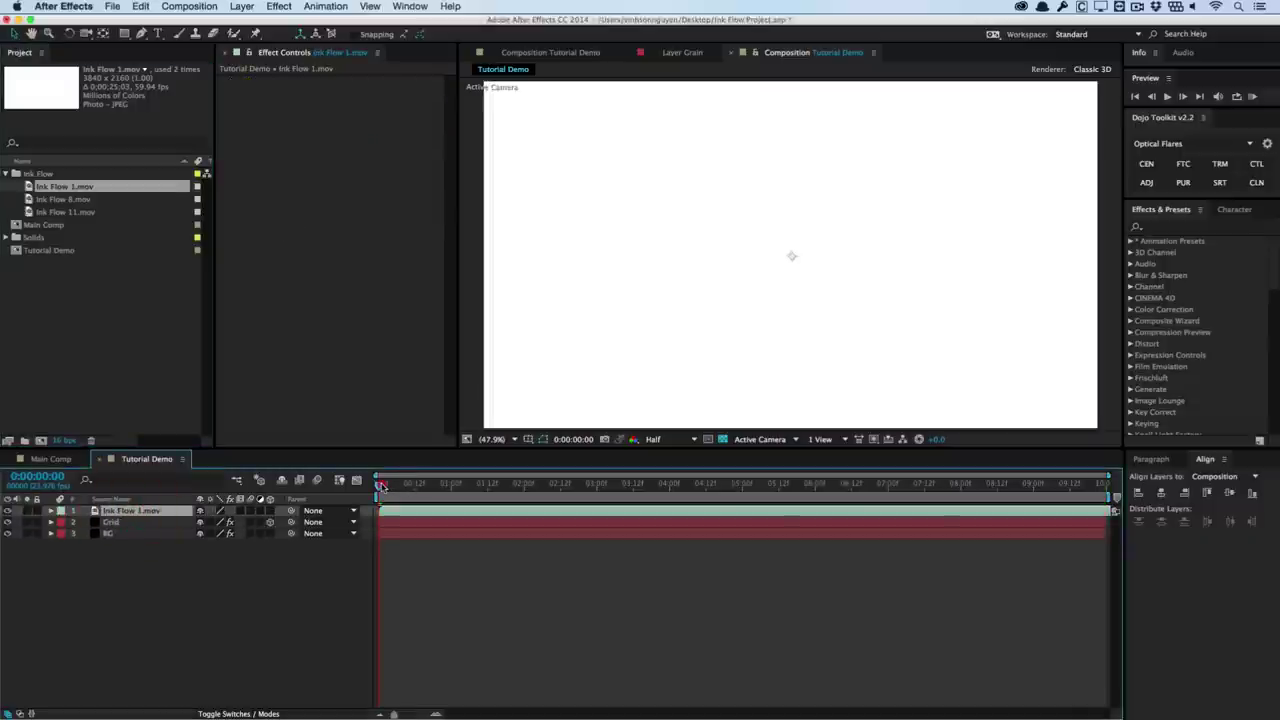
pyautogui.moveTo(381, 485); pyautogui.dragTo(1035, 430)
pyautogui.moveTo(953, 432)
pyautogui.mouseDown()
pyautogui.moveTo(652, 450)
pyautogui.moveTo(799, 443)
pyautogui.mouseUp()
pyautogui.click(994, 425)
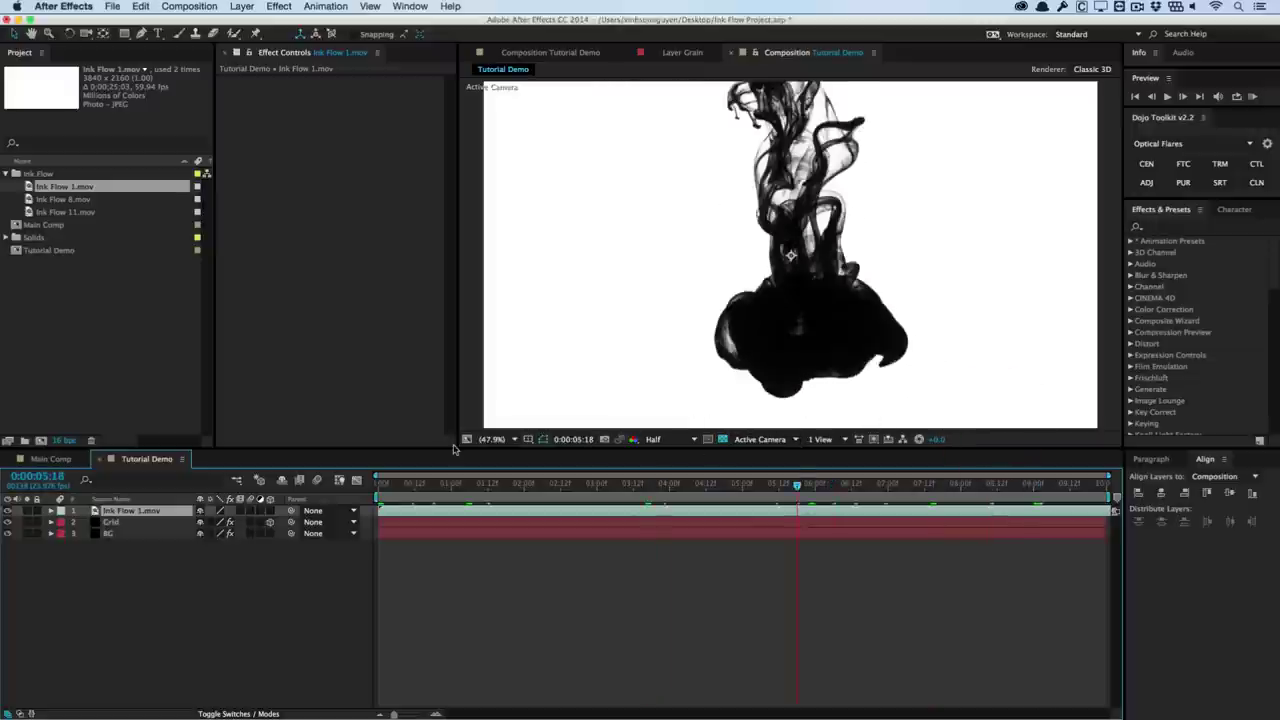
# Apply Effect > Channel > Invert to the Ink Flow 1.mov layer.
pyautogui.click(283, 6)
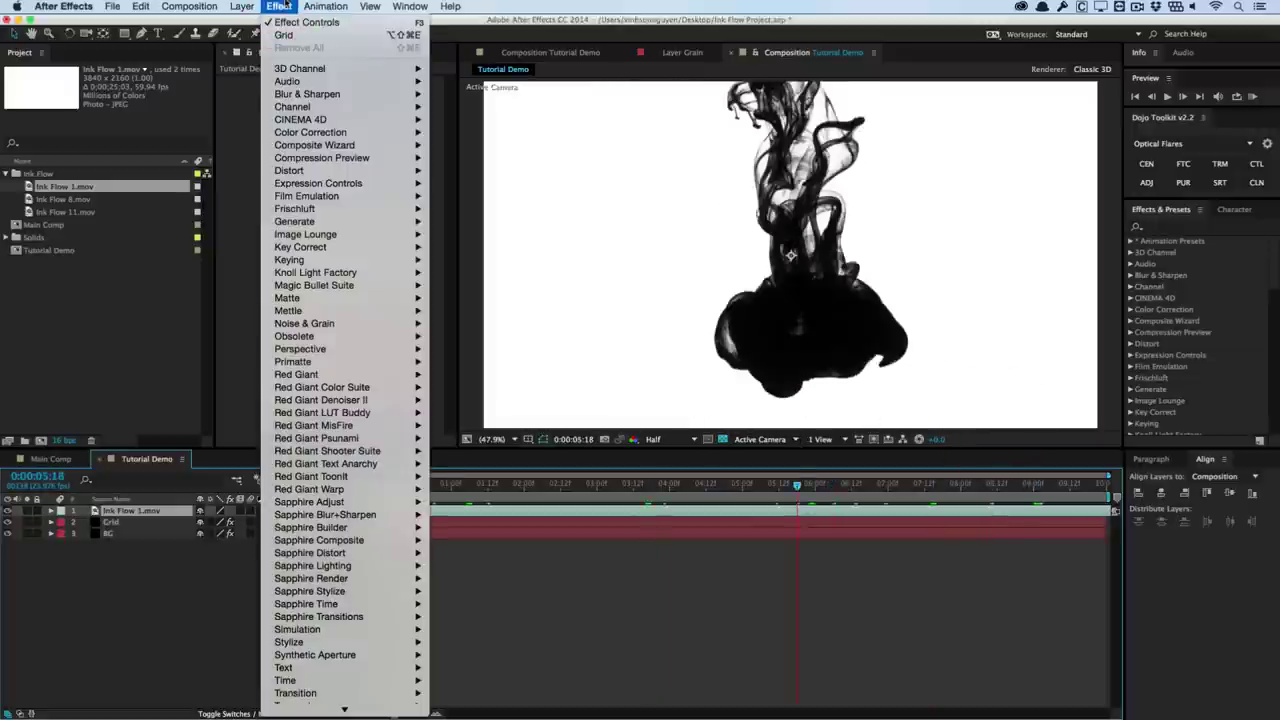
pyautogui.moveTo(343, 107)
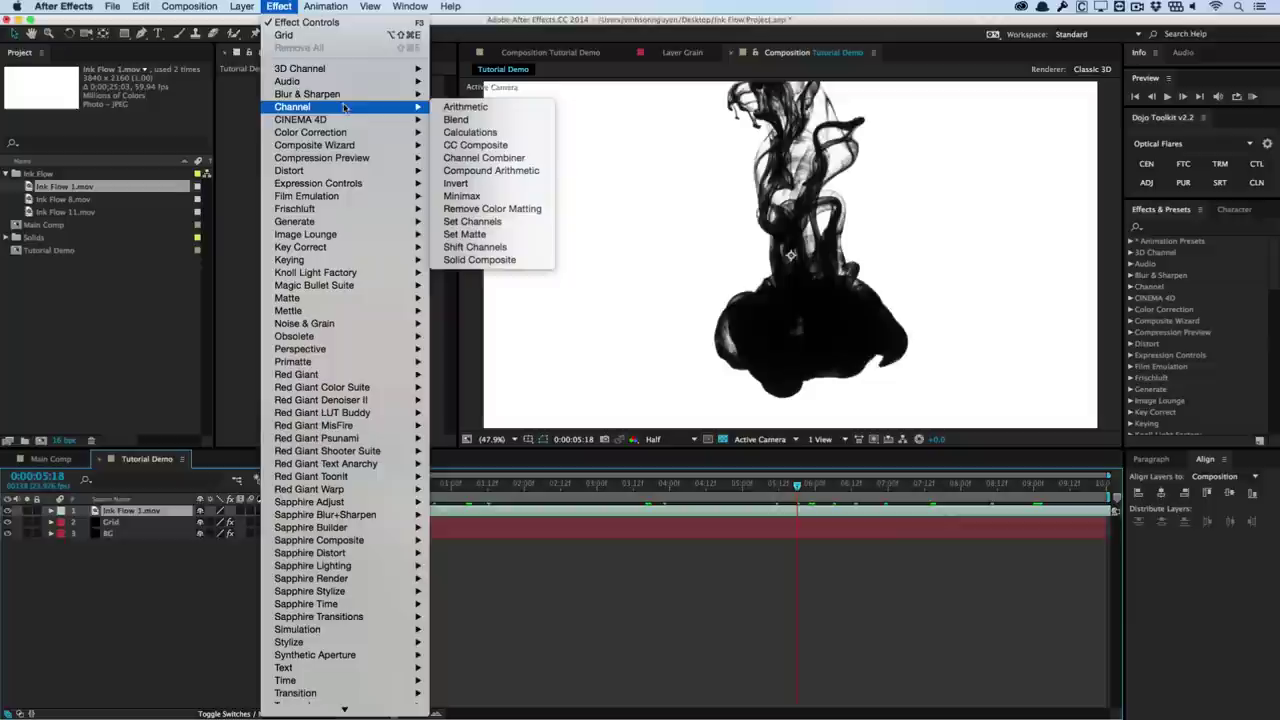
pyautogui.click(497, 182)
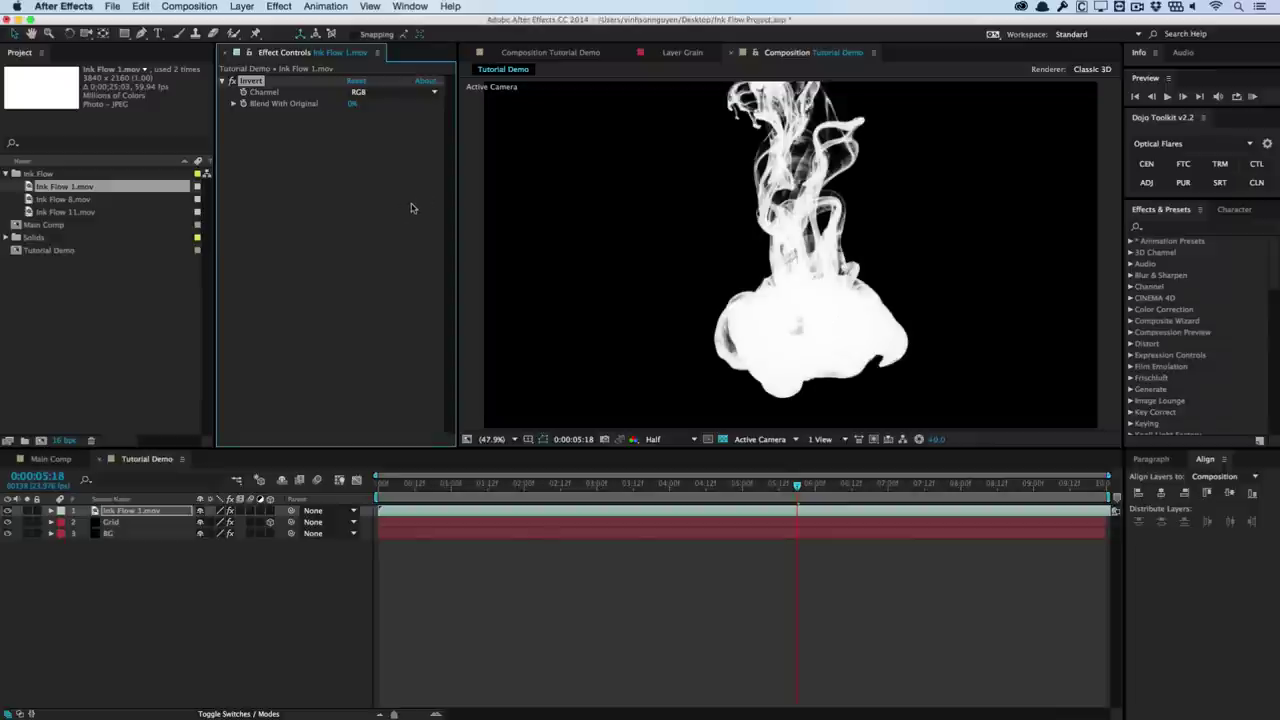
# Apply Effect > Video Copilot > VC Color Vibrance to Ink Flow 1.mov.
pyautogui.click(279, 6)
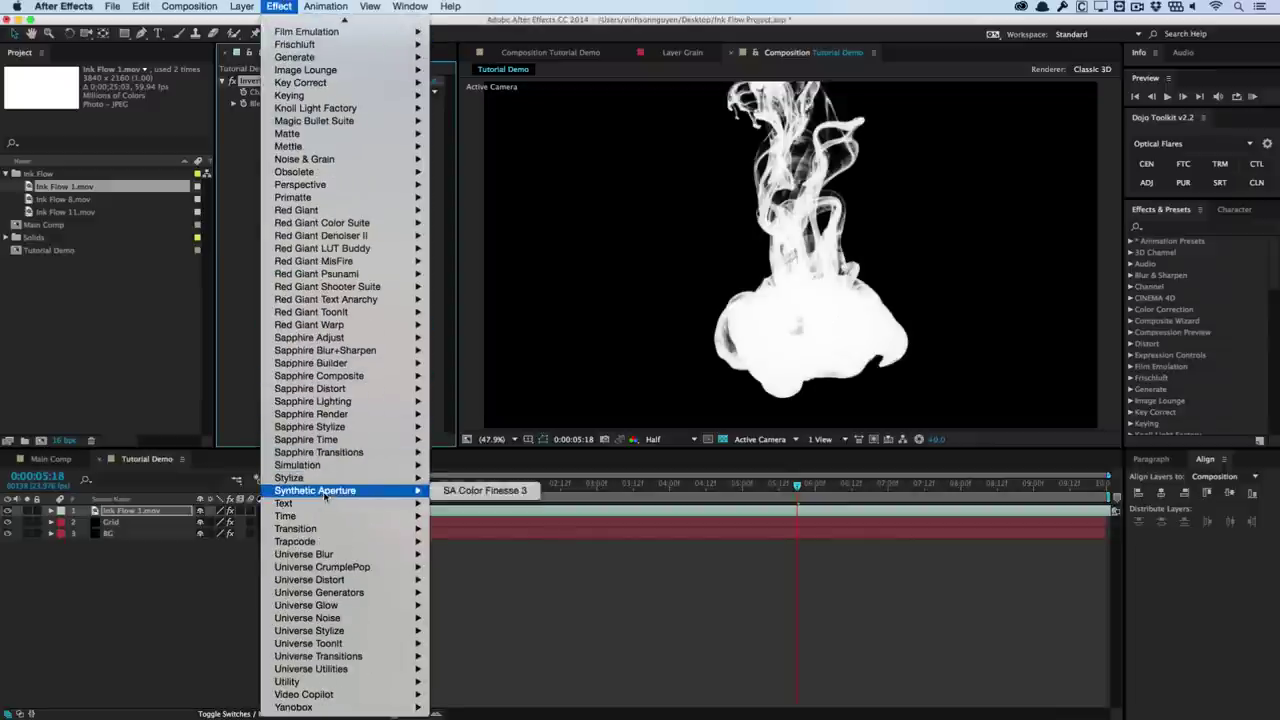
pyautogui.moveTo(348, 694)
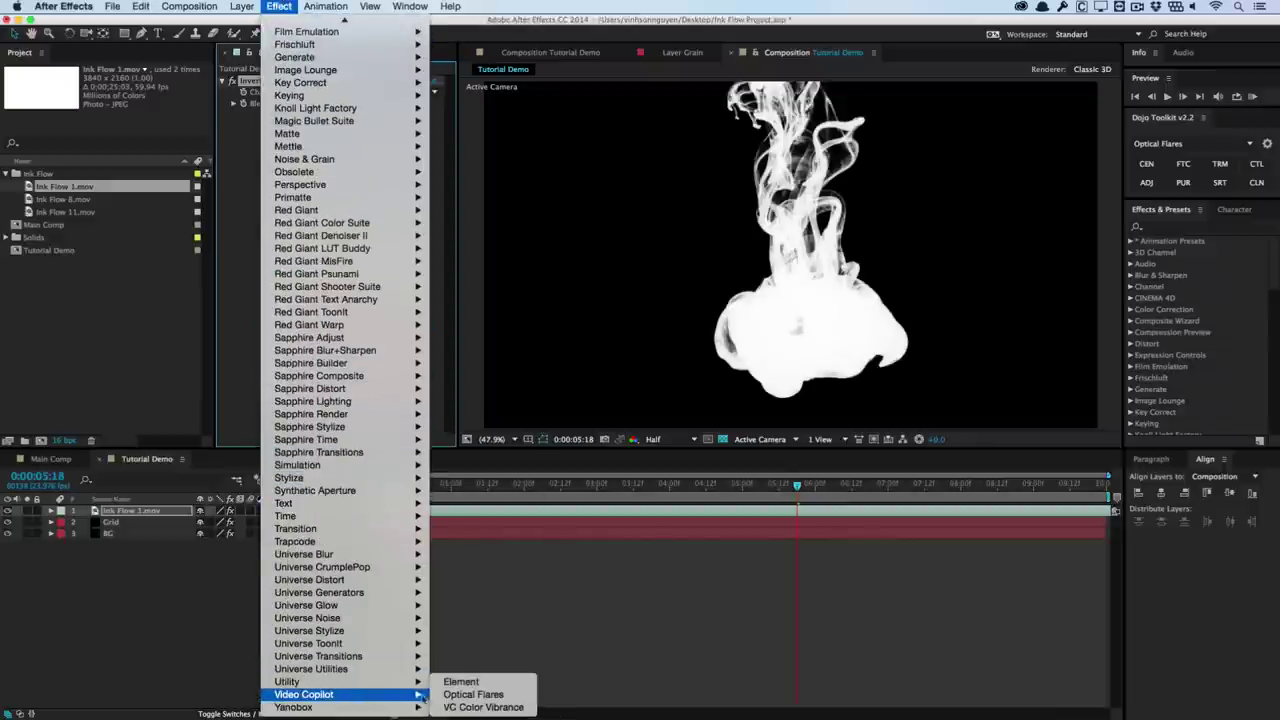
pyautogui.click(517, 708)
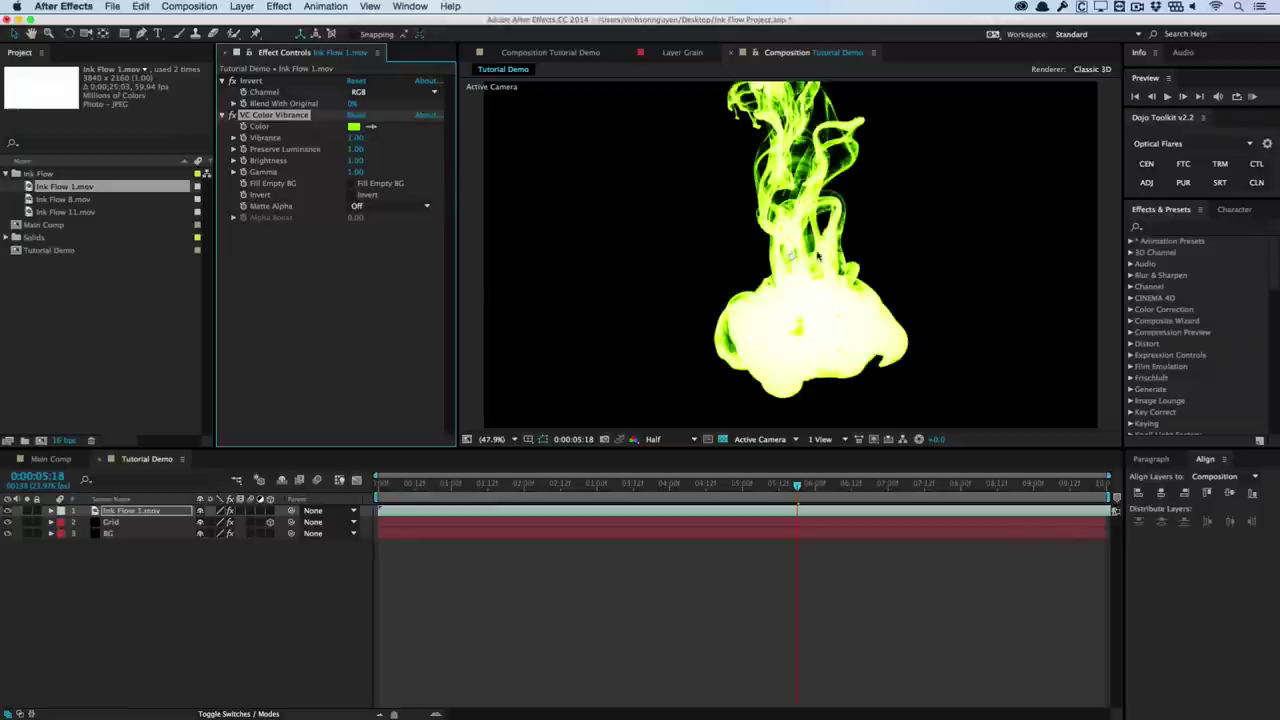
# Set the Color Vibrance gamma to 0.01.
pyautogui.click(356, 172)
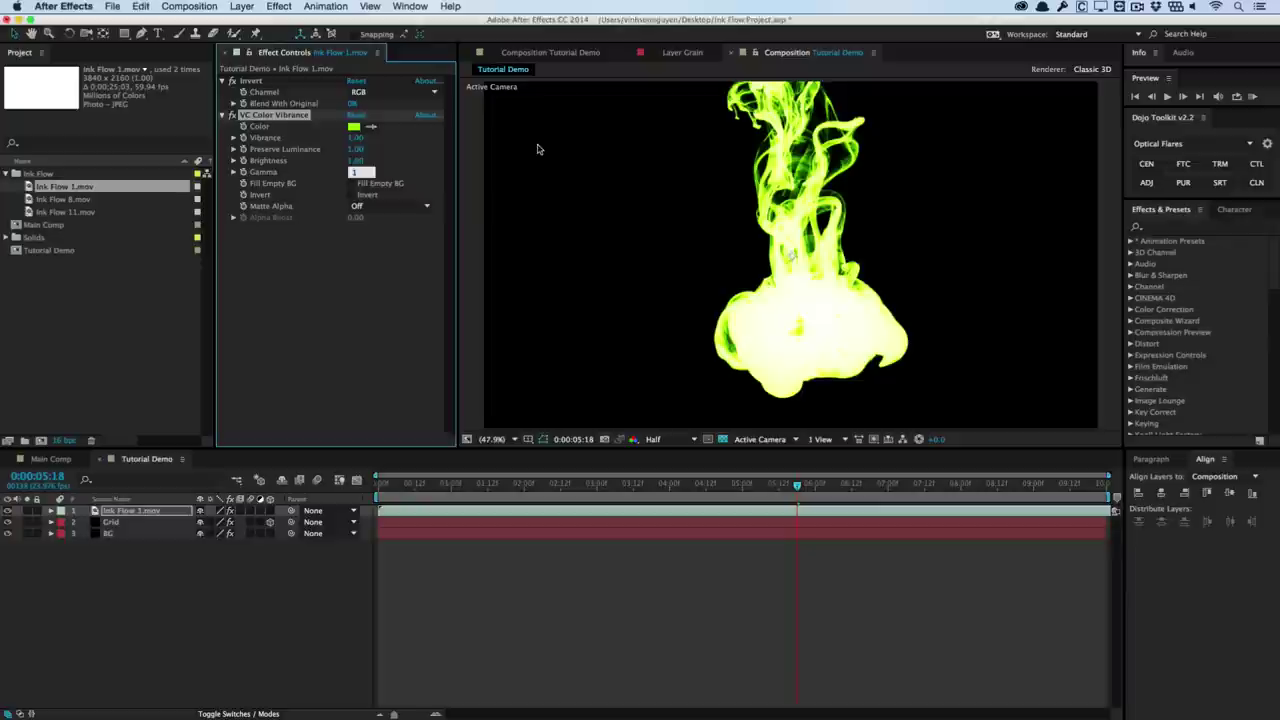
pyautogui.write('0.01')
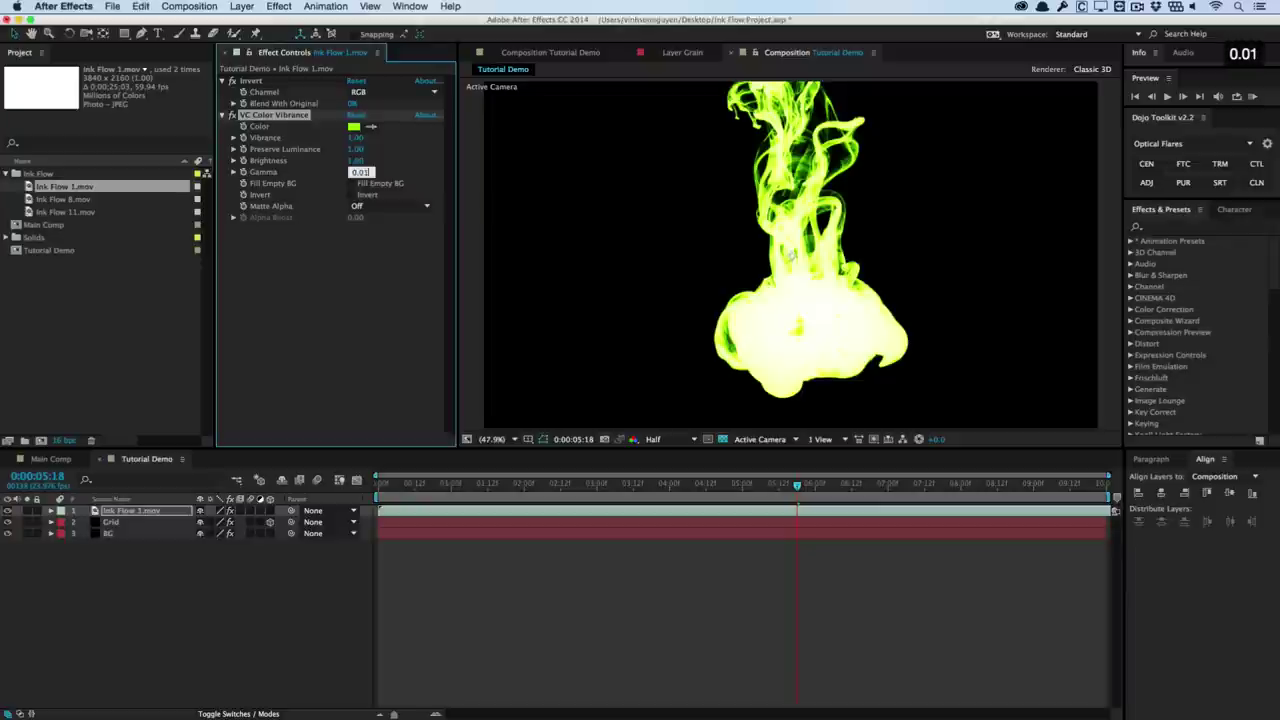
pyautogui.press('Return')
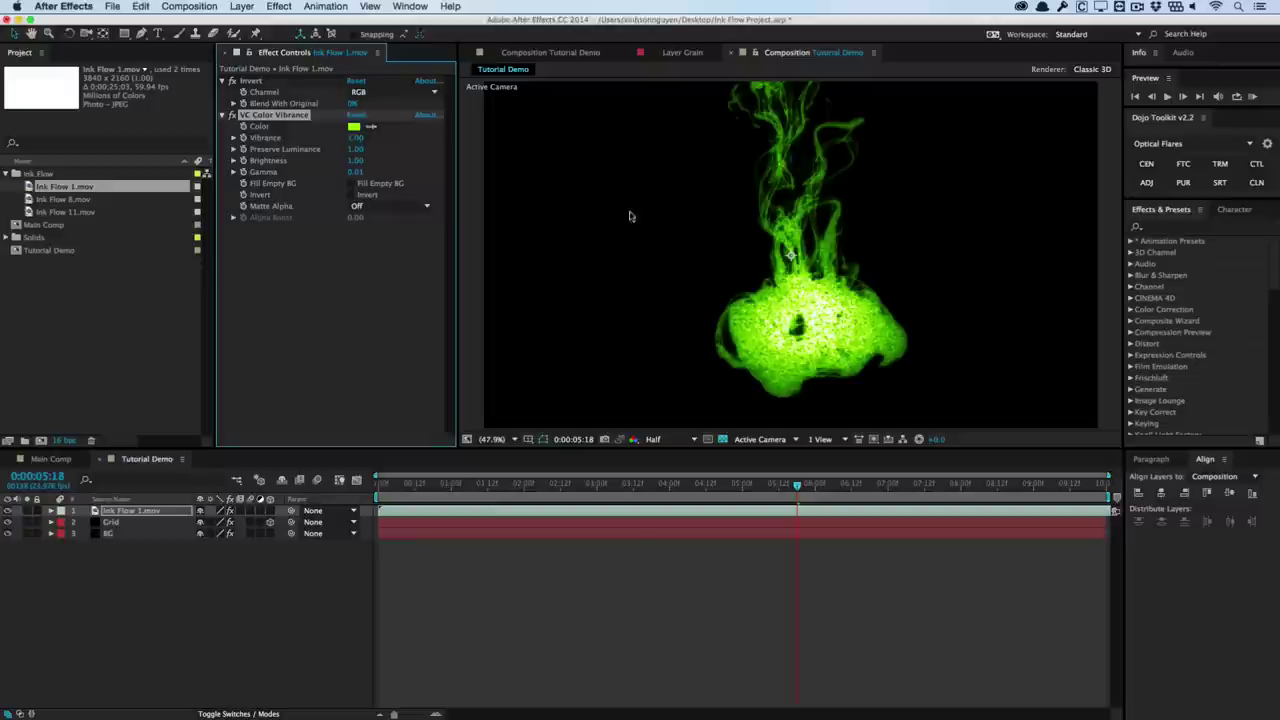
# Give Color Vibrance a pale cyan colour (AADCF0), then switch the effect off.
pyautogui.click(354, 126)
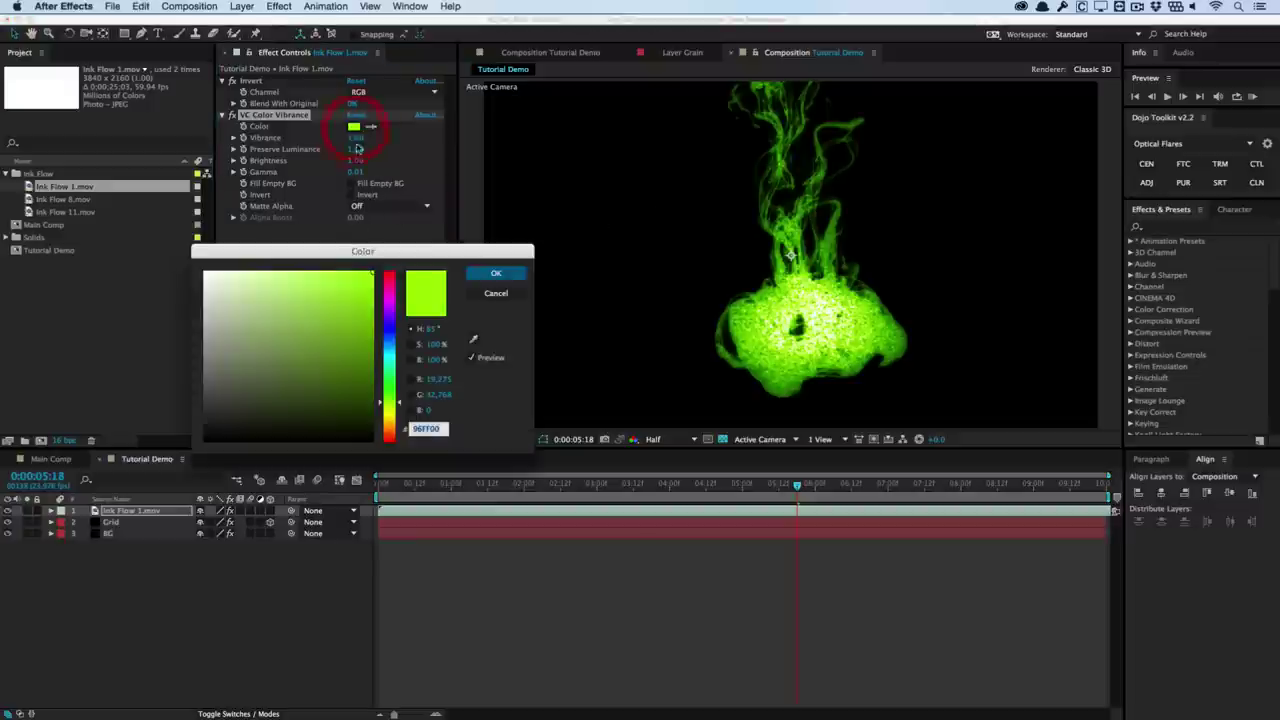
pyautogui.click(389, 338)
pyautogui.moveTo(389, 344); pyautogui.dragTo(240, 274)
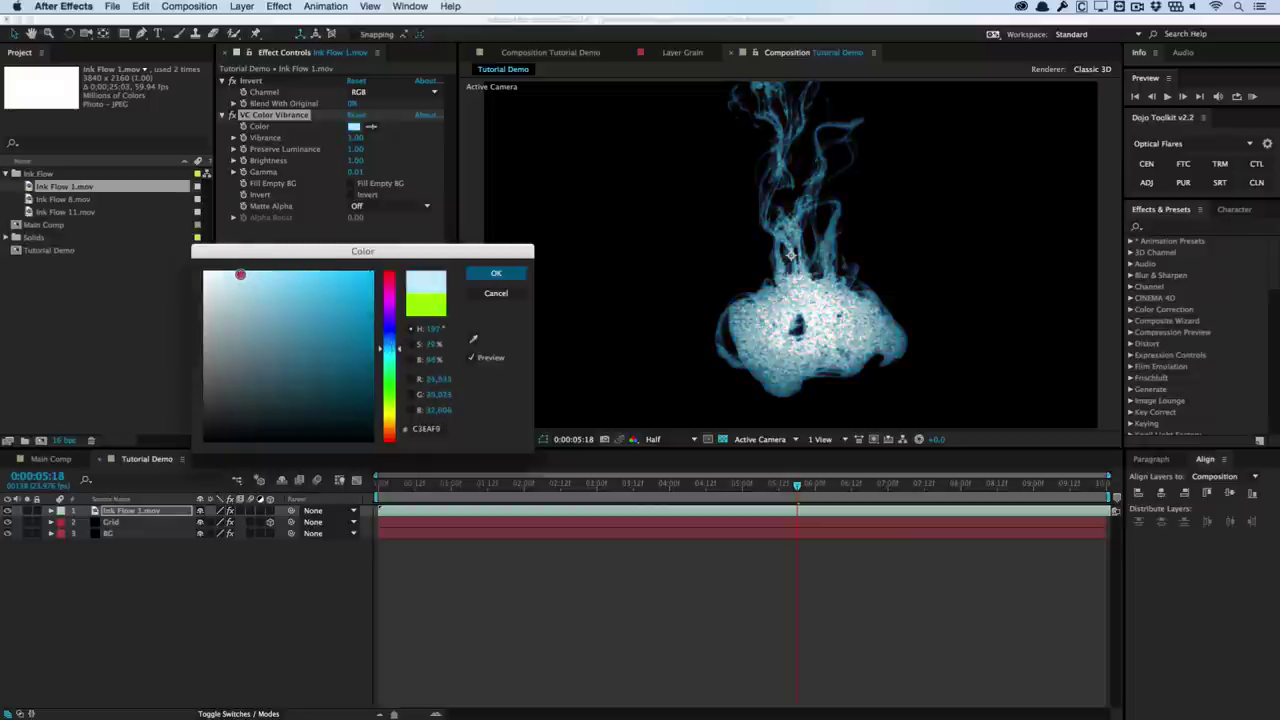
pyautogui.click(494, 273)
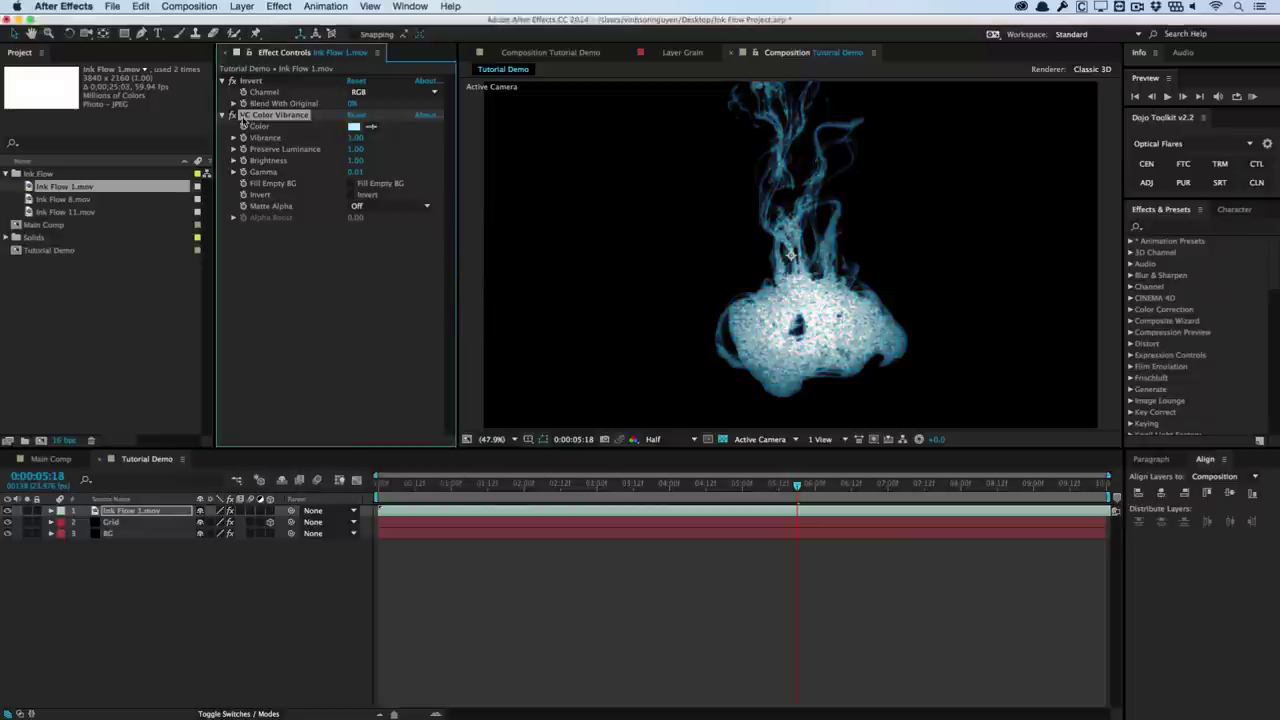
pyautogui.click(234, 116)
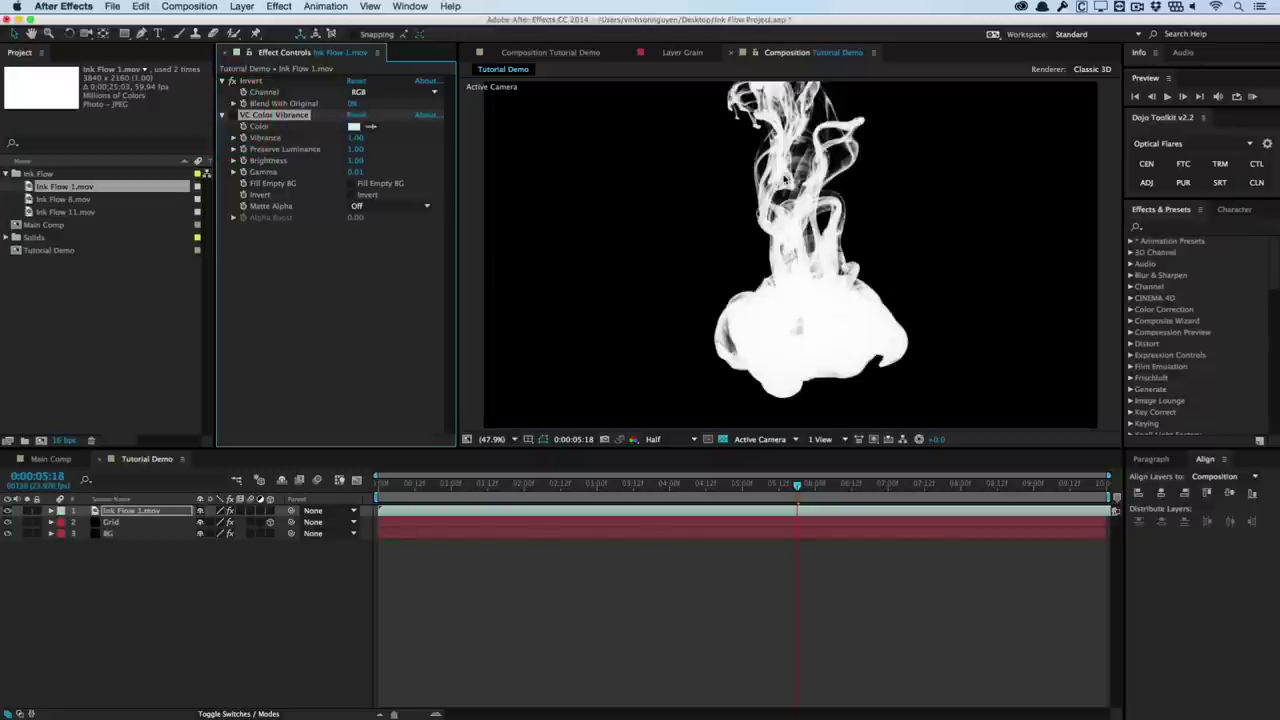
# At about four seconds in, add Polar Coordinates to the ink and place it above VC Color Vibrance.
pyautogui.click(622, 488)
pyautogui.moveTo(515, 495); pyautogui.dragTo(738, 484)
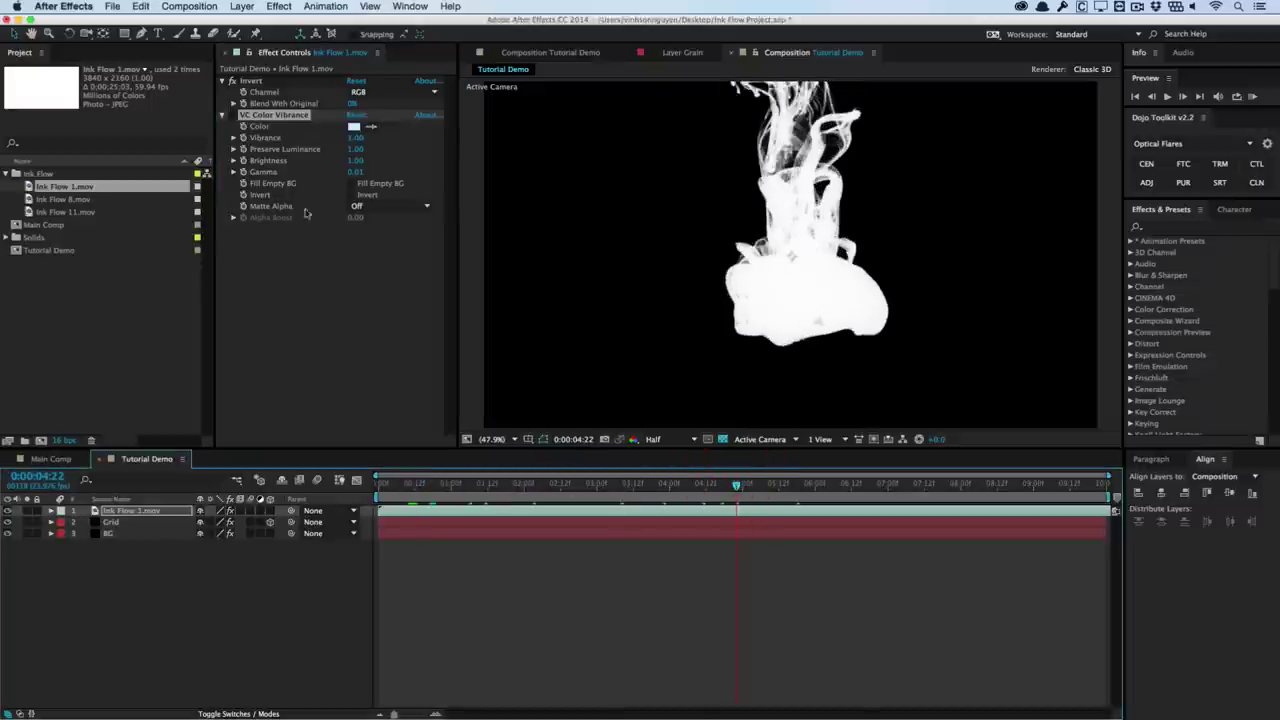
pyautogui.click(282, 6)
pyautogui.moveTo(334, 348)
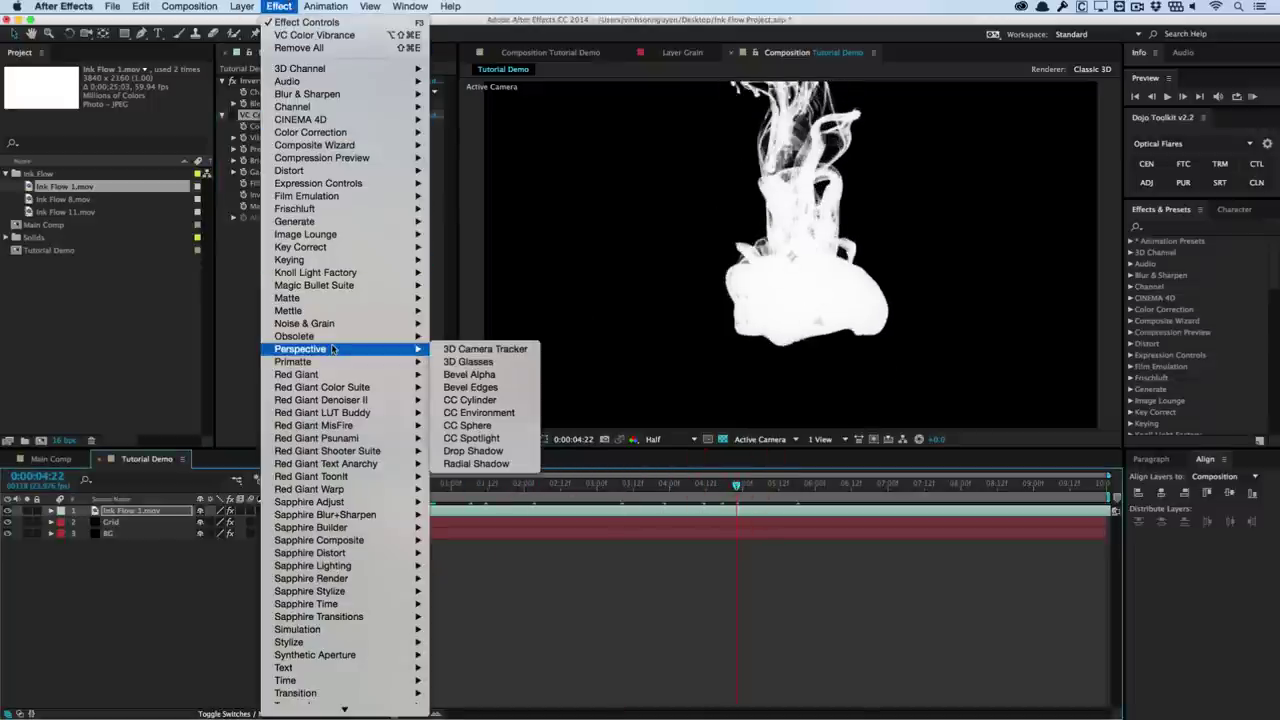
pyautogui.moveTo(330, 170)
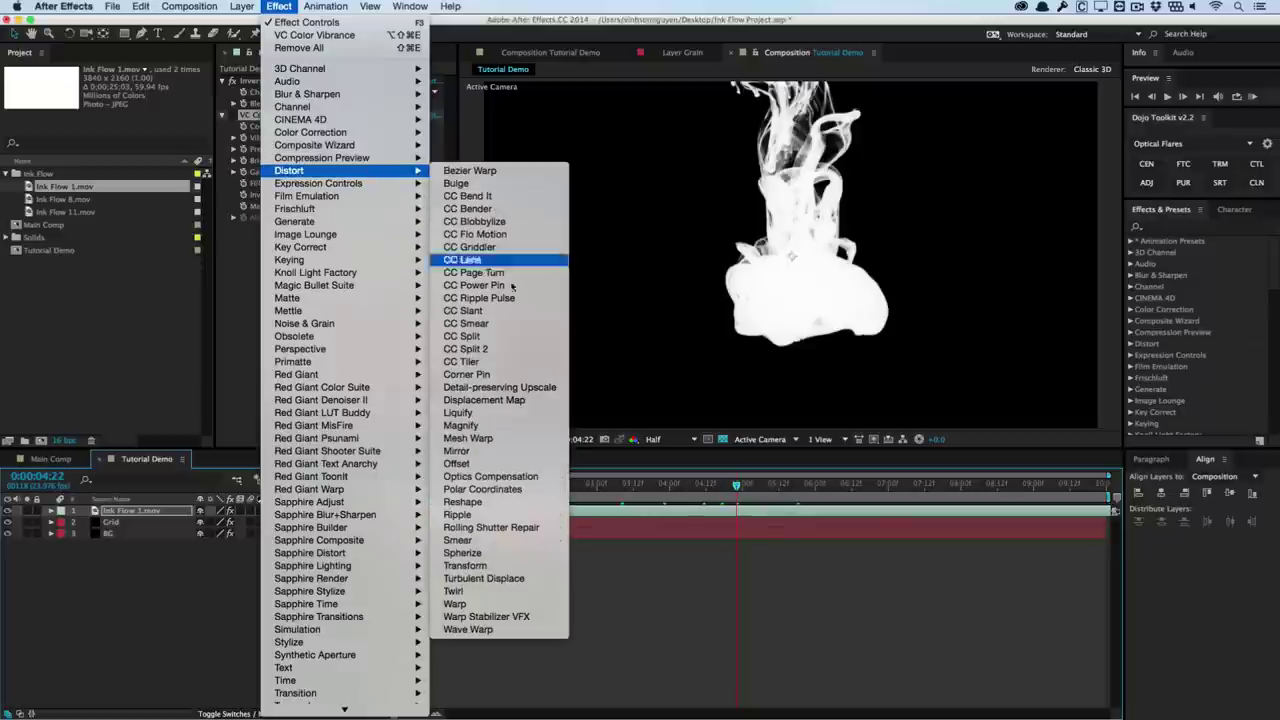
pyautogui.click(526, 489)
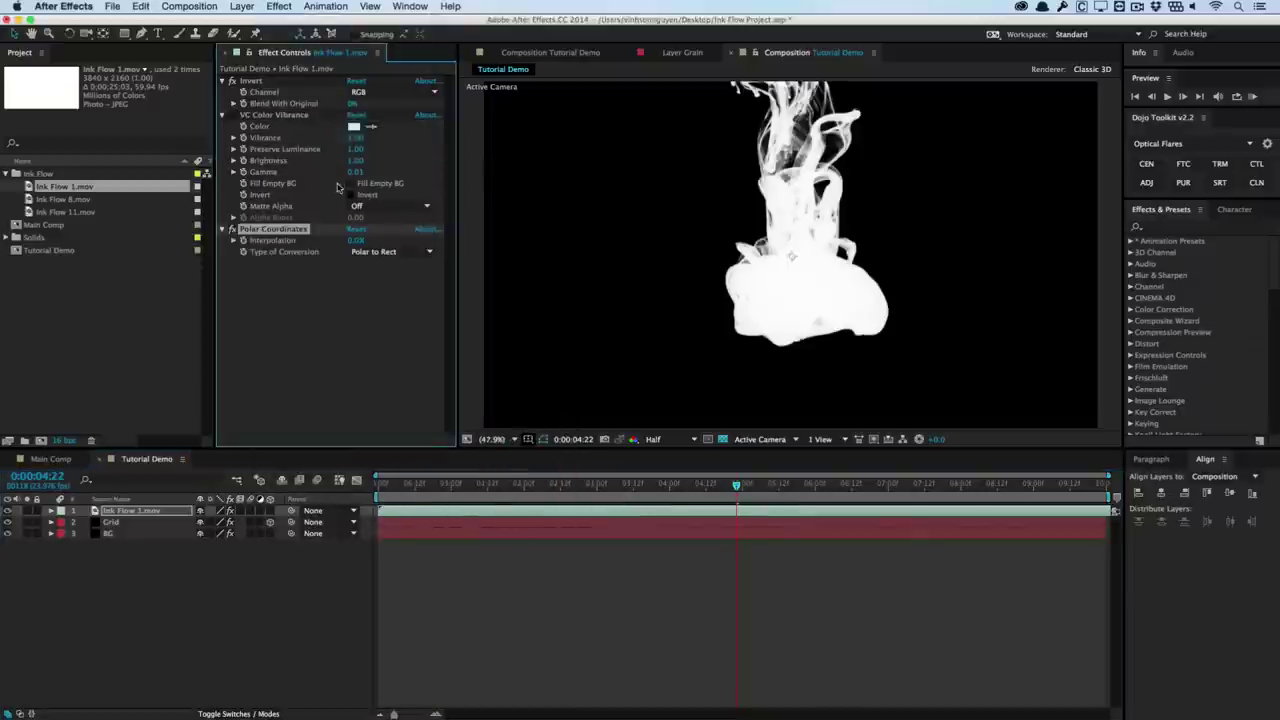
pyautogui.moveTo(305, 229); pyautogui.dragTo(295, 116)
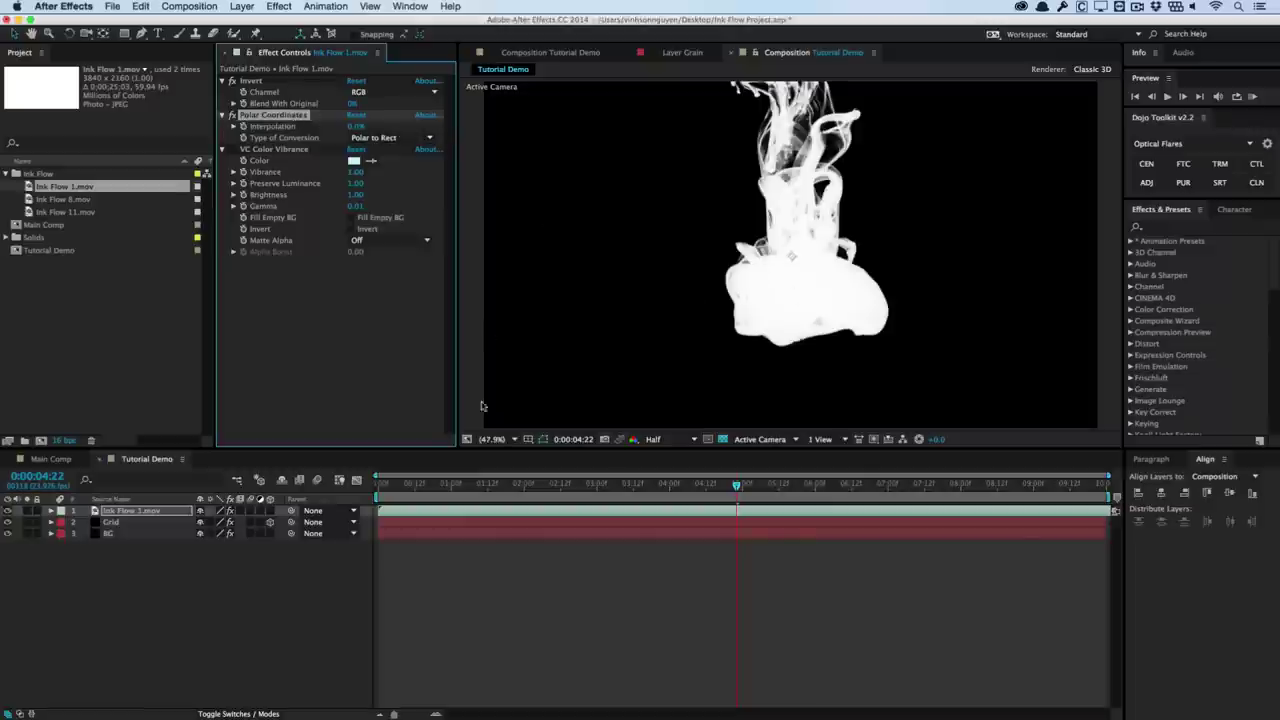
# Set Polar Coordinates to Rect to Polar at 100% interpolation, then review the early frames.
pyautogui.click(375, 140)
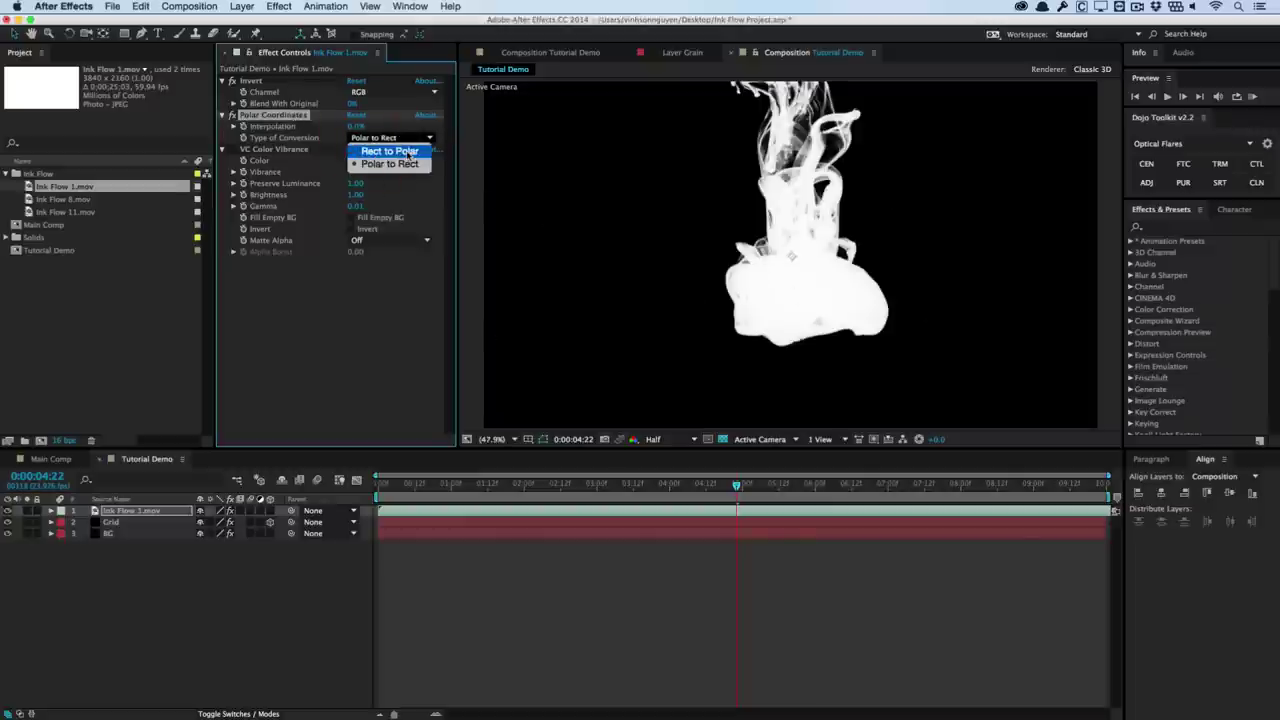
pyautogui.click(406, 151)
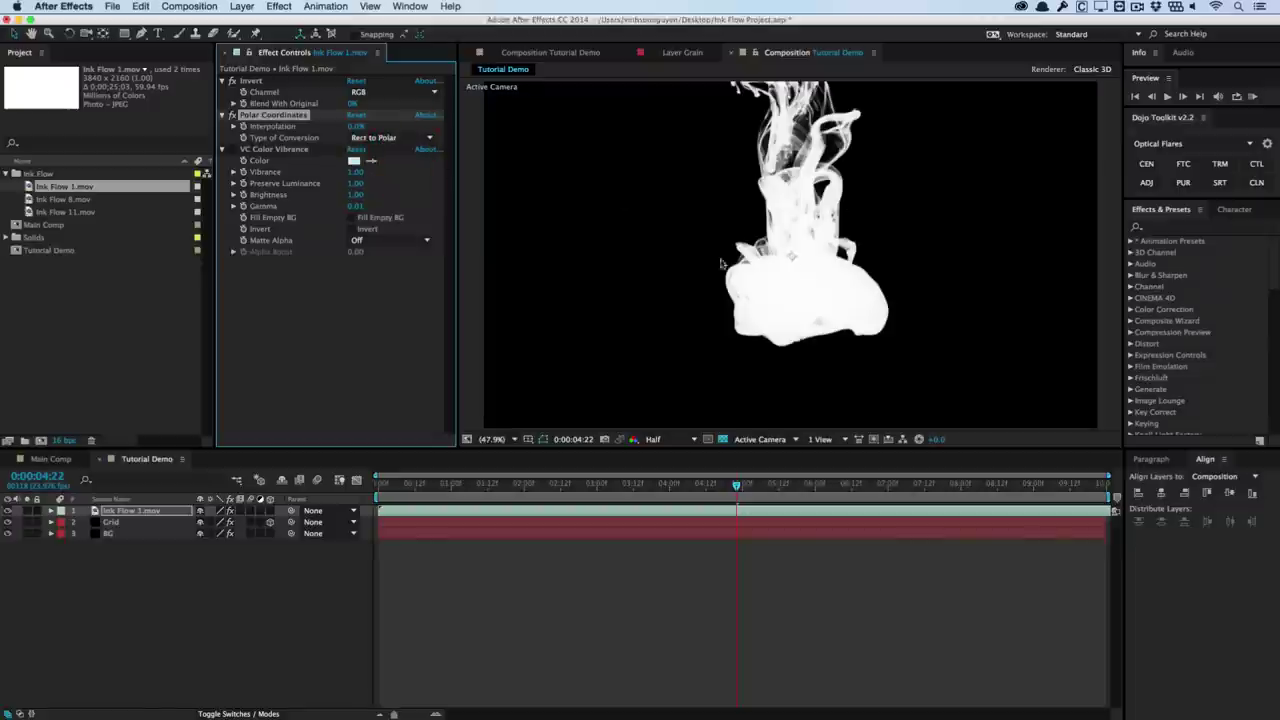
pyautogui.moveTo(354, 130); pyautogui.dragTo(549, 119)
pyautogui.press('Home')
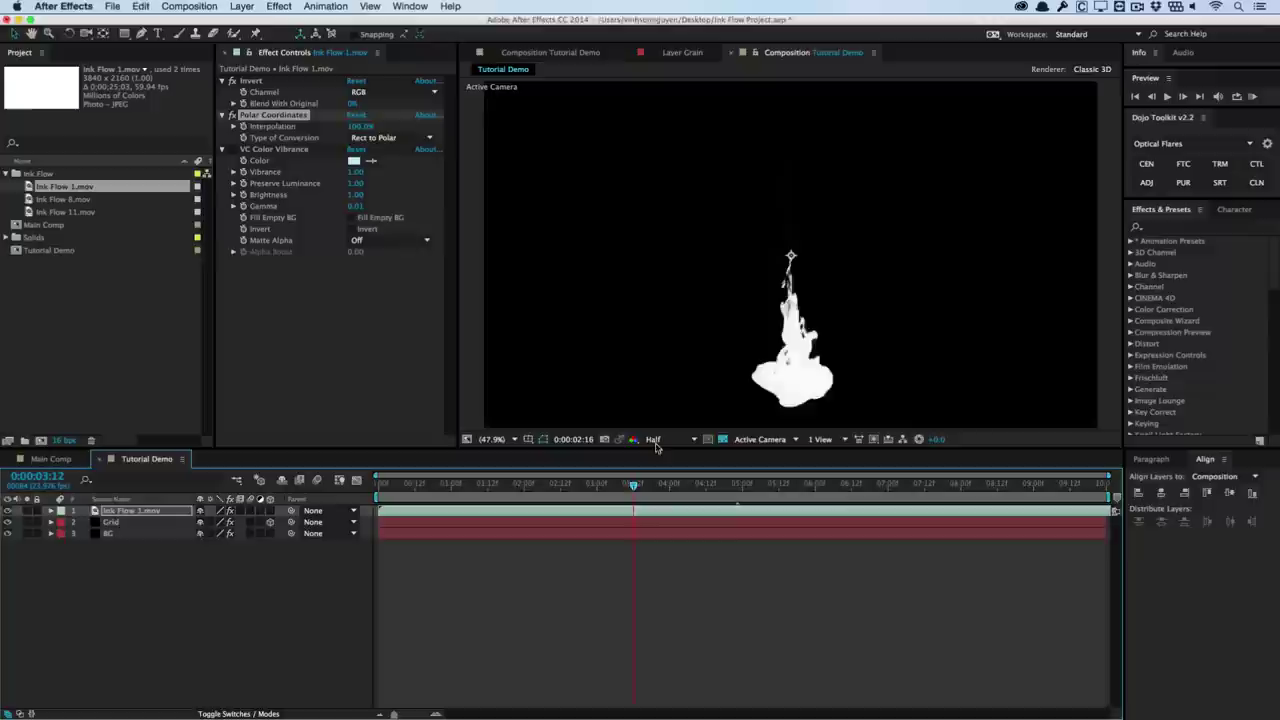
pyautogui.moveTo(876, 483); pyautogui.dragTo(378, 482)
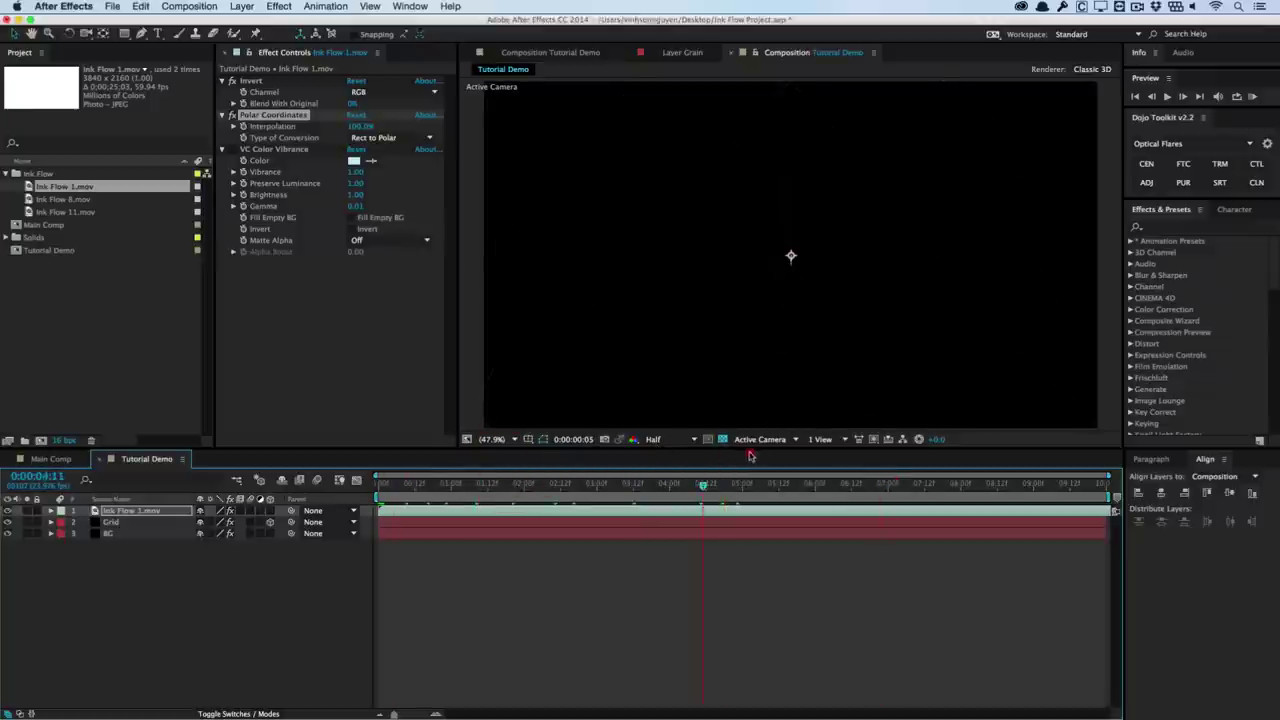